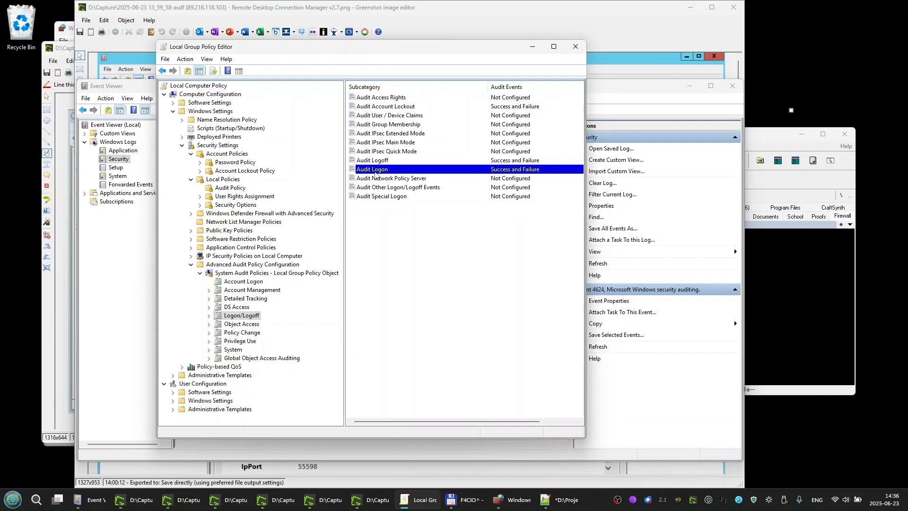
Review the Audit Logon and Audit Logoff entries under the advanced Logon/Logoff audit policy
left_click(242, 316)
left_click(378, 161)
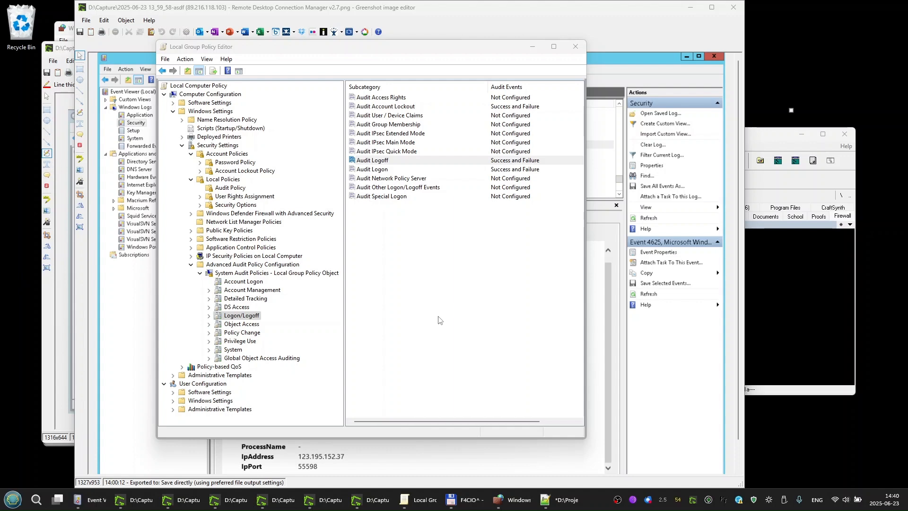
left_click(418, 500)
left_click(371, 500)
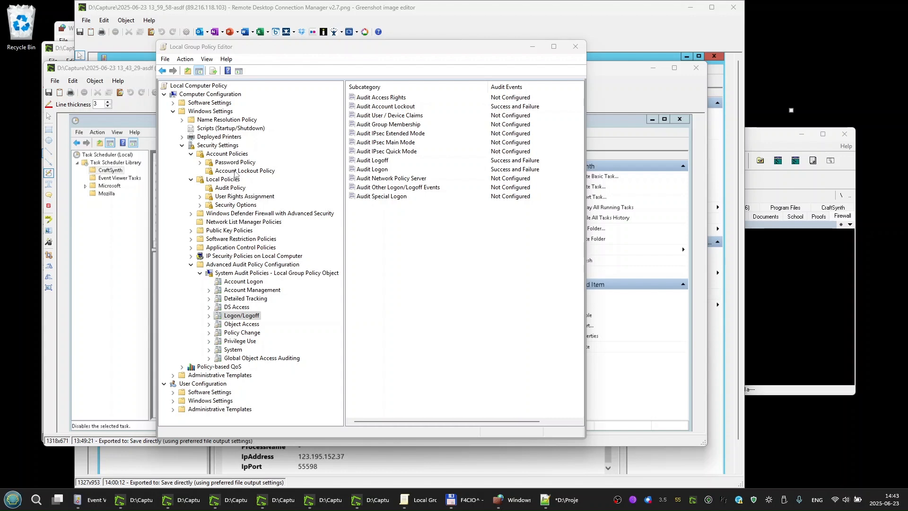
View the Account Lockout Policy settings and the Account Logon audit subcategories in the Local Group Policy Editor
left_click(236, 171)
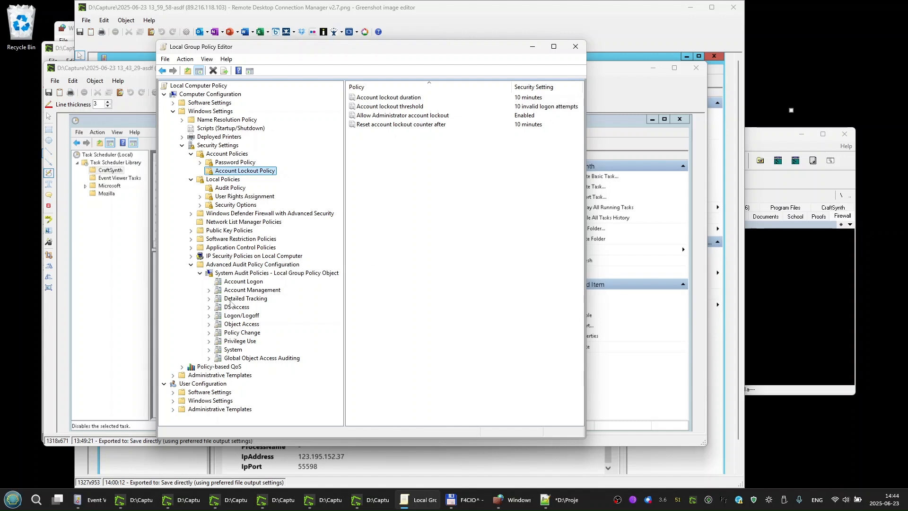
left_click(242, 283)
left_click(400, 98)
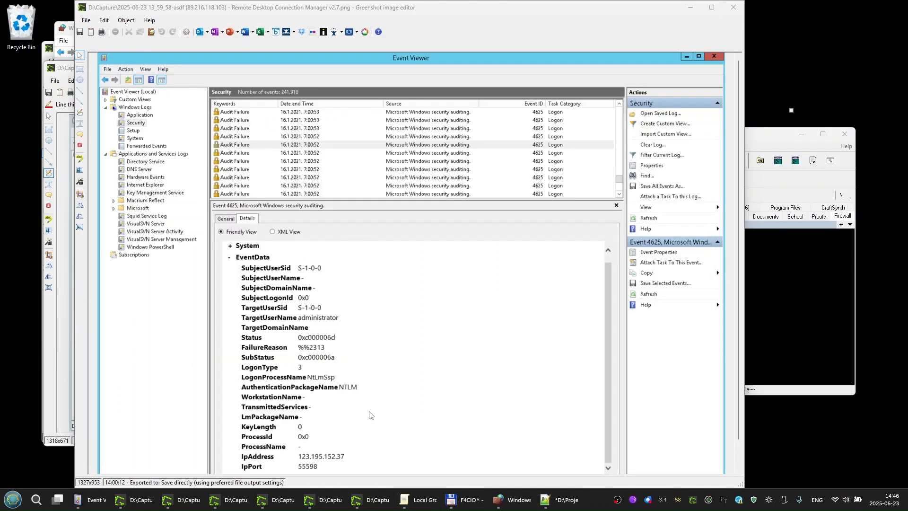
Switch to the Greenshot captures and view the triggers of the Email notify logon task
mouse_move(138, 503)
left_click(142, 469)
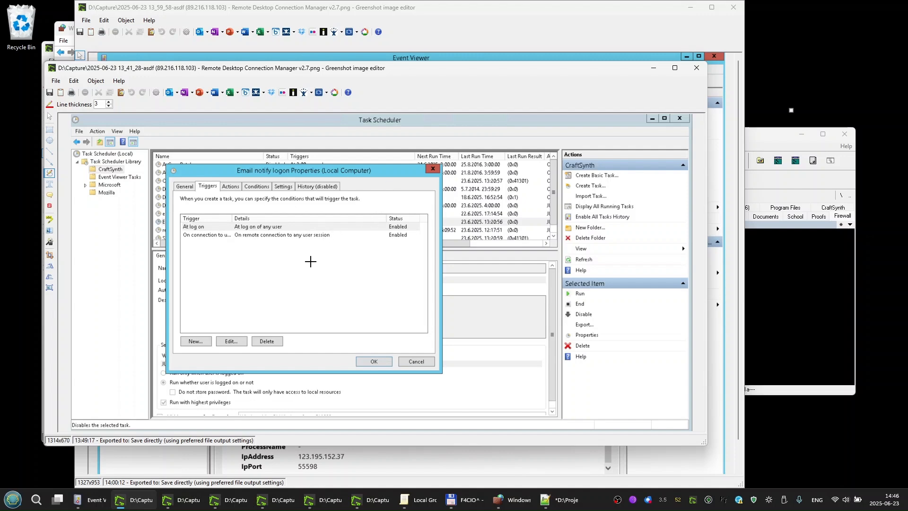
left_click(198, 499)
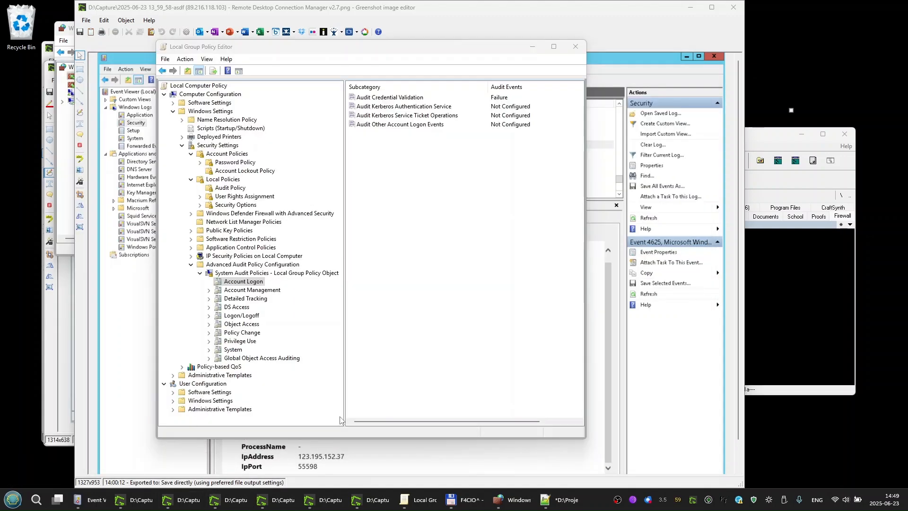
Review the Account Logon audit subcategories again in the Local Group Policy Editor
left_click(240, 282)
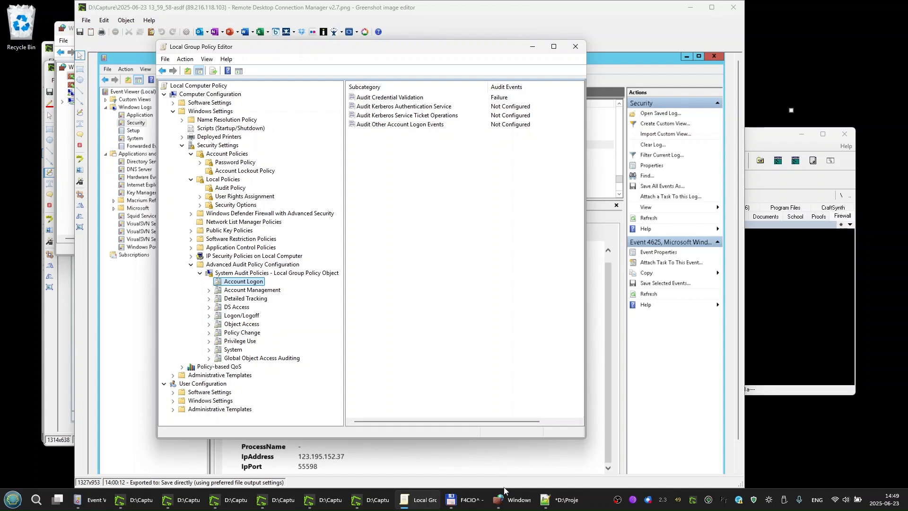
left_click(104, 503)
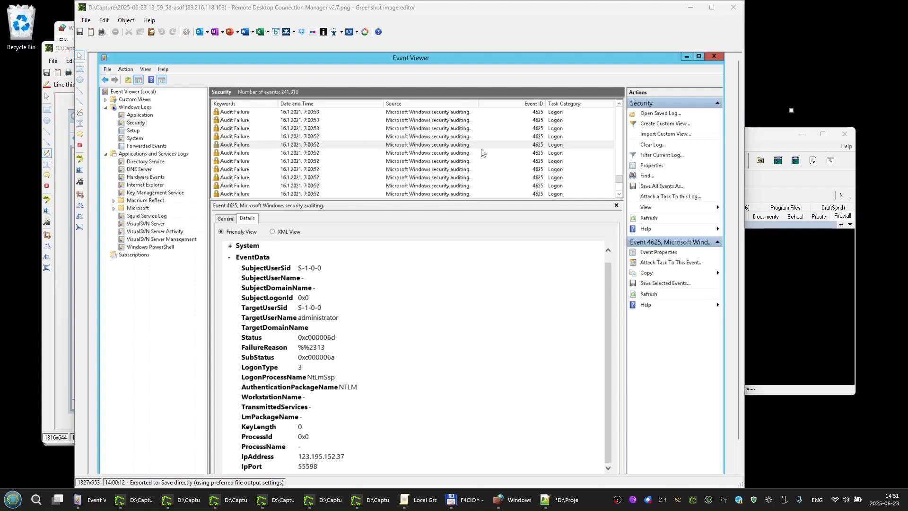
Locate Event Viewer's option for attaching a task to a Security event and view the Greenshot captures of the task's action and trigger
left_click(89, 500)
right_click(346, 151)
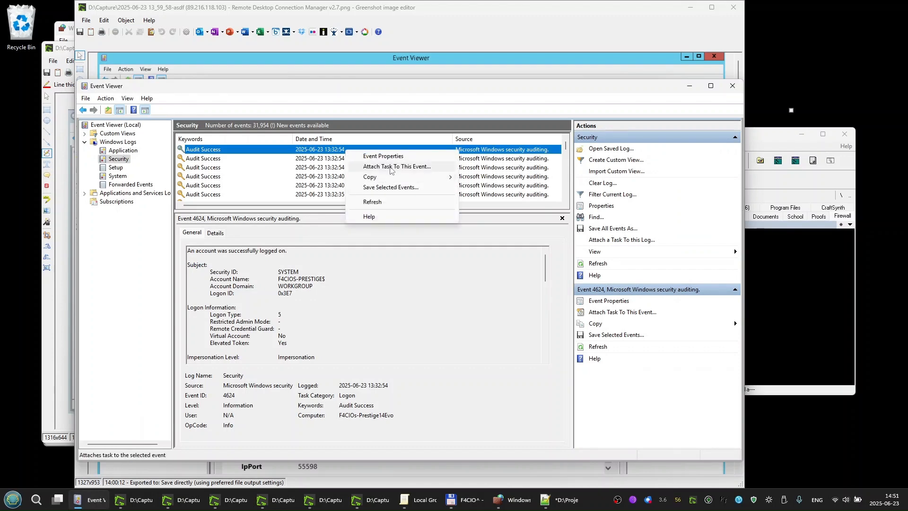
left_click(177, 500)
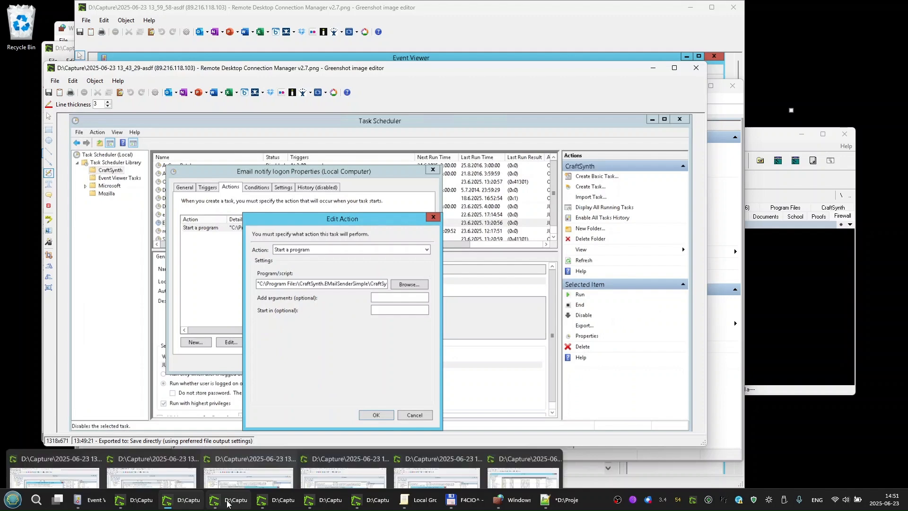
left_click(227, 502)
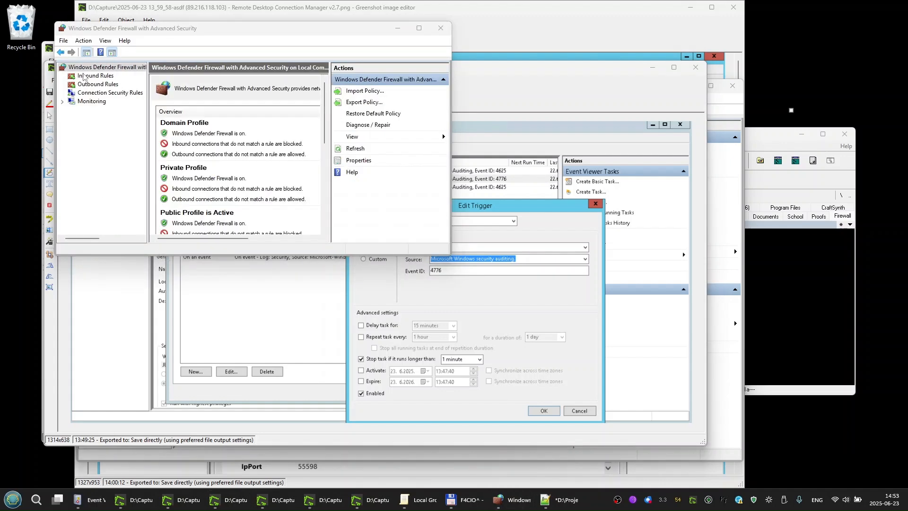
Open the Windows Defender Firewall properties and view the Domain Profile's logging settings without changing them
left_click(89, 67)
right_click(89, 67)
left_click(110, 149)
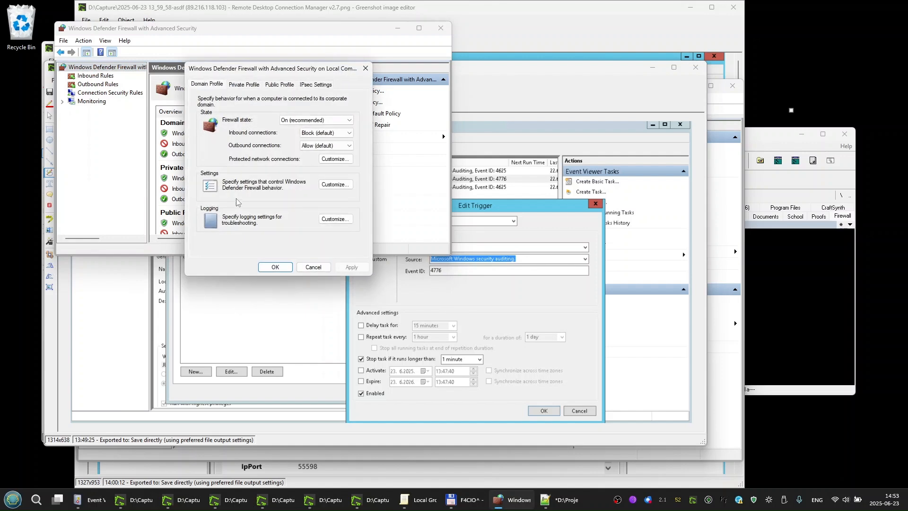
left_click(335, 218)
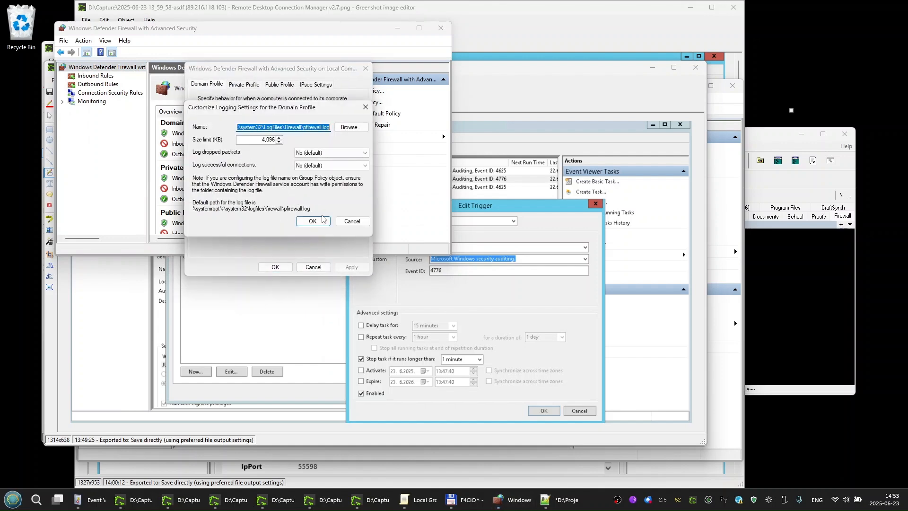
left_click(353, 222)
View the log file path in the Public Profile's logging settings and switch to the Firewall log folder in Total Commander
left_click(246, 87)
left_click(280, 85)
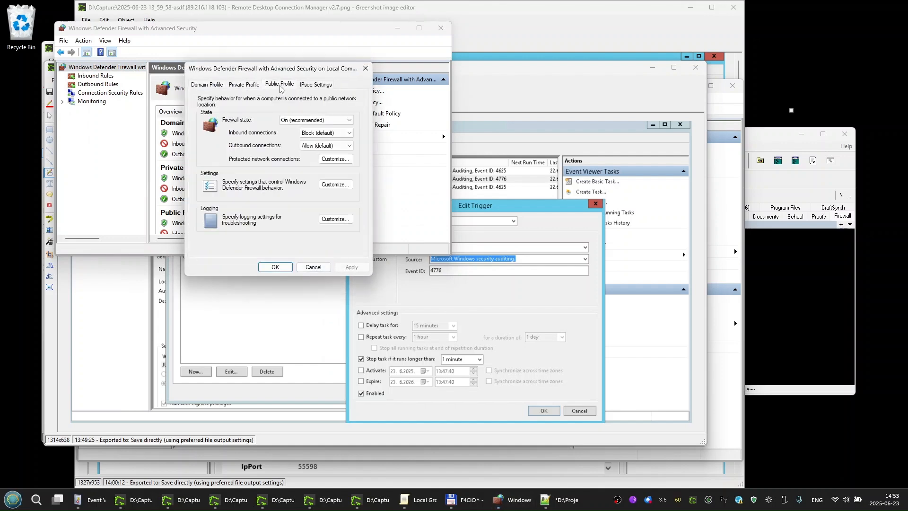
left_click(321, 220)
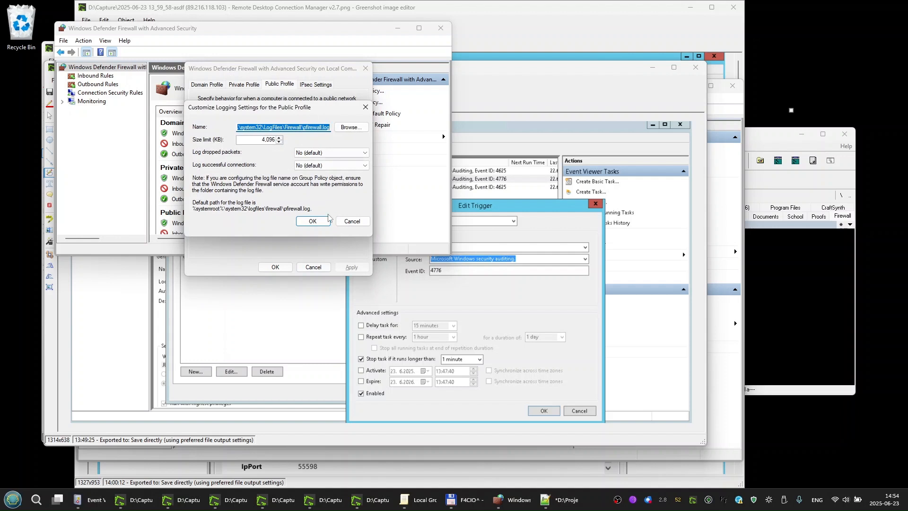
left_click(289, 126)
mouse_move(264, 127)
left_mouse_down()
mouse_move(321, 128)
mouse_move(249, 127)
left_mouse_up()
left_click(472, 502)
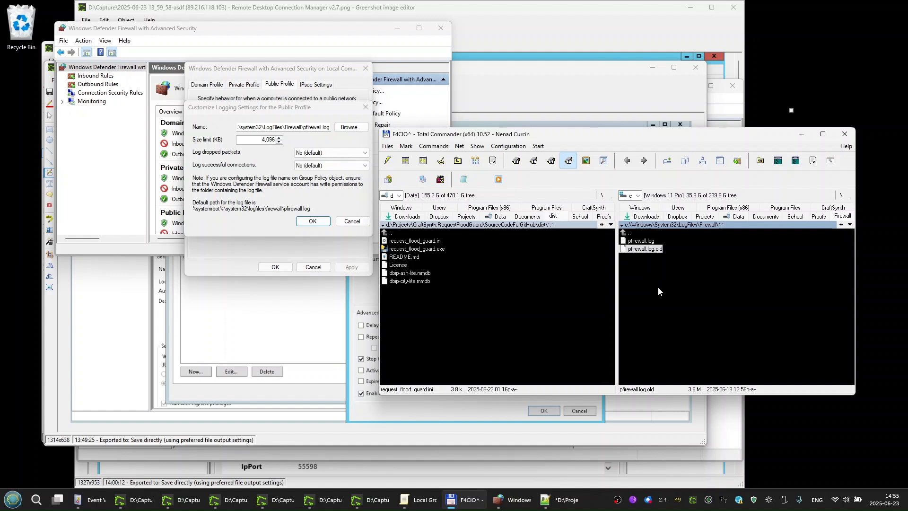
Delete the CraftSynth.RequestFloodGuard rule from the firewall's inbound rules
left_click(95, 76)
scroll(177, 124, "down", 1)
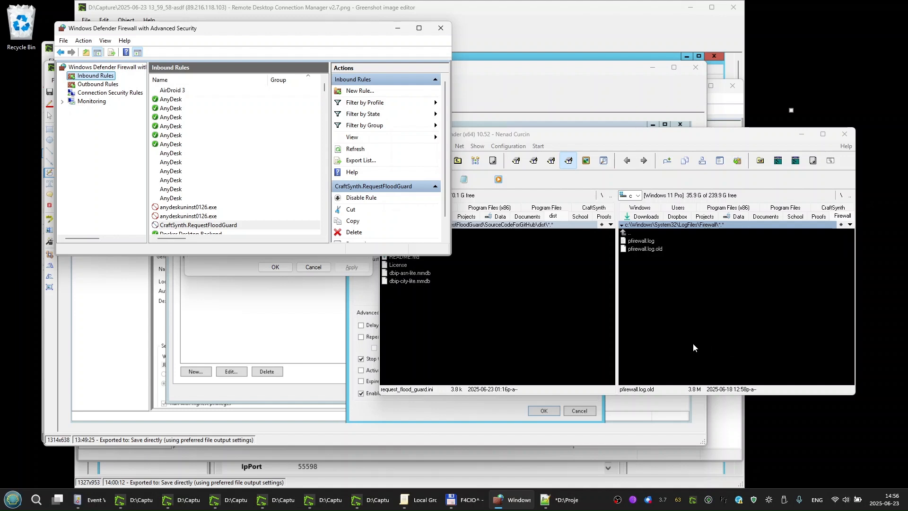
left_click(676, 222)
left_click_drag(658, 264, 637, 259)
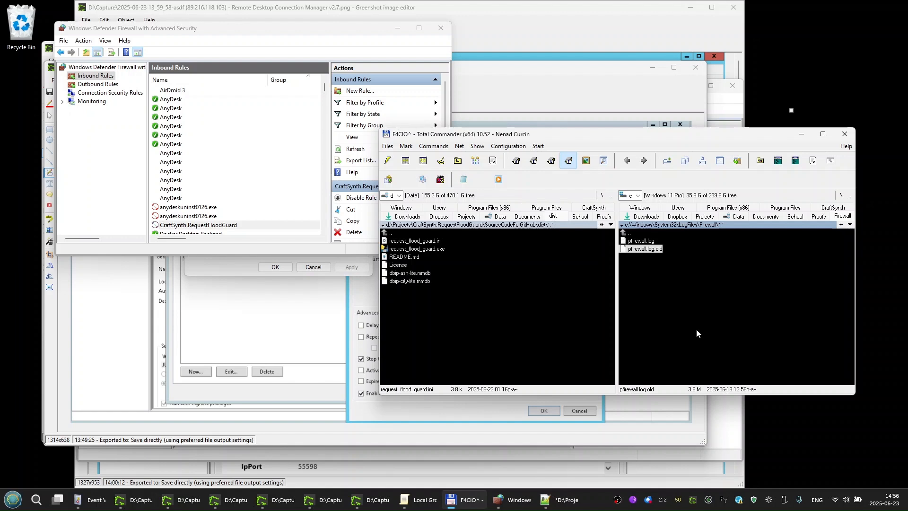
left_click(240, 225)
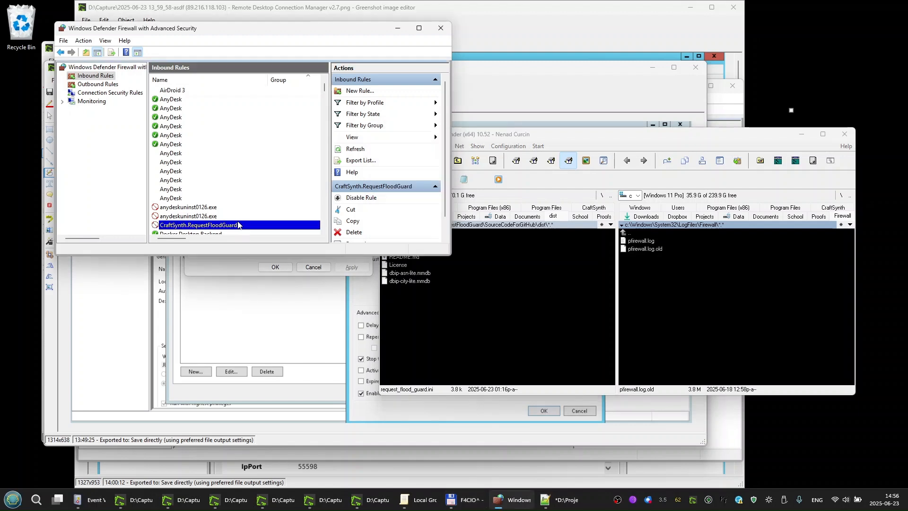
right_click(257, 226)
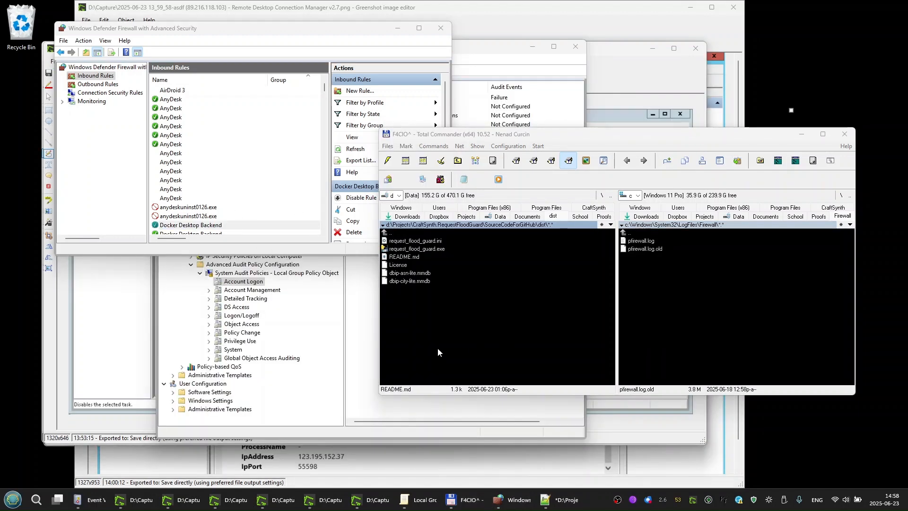
Run request_flood_guard.exe from the dist folder in Total Commander
left_click(414, 310)
left_click(428, 249)
double_click(427, 250)
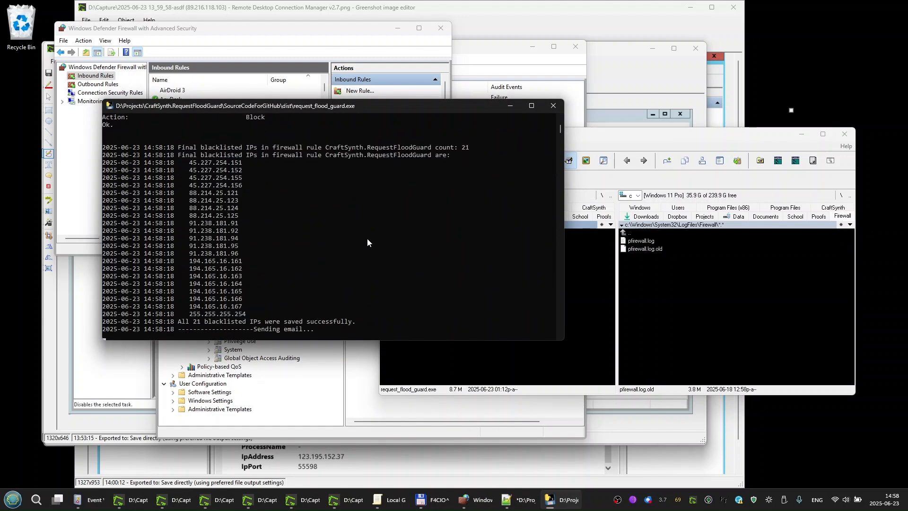
Examine the firewall log query in the console output and widen the console window
scroll(300, 242, "up", 15)
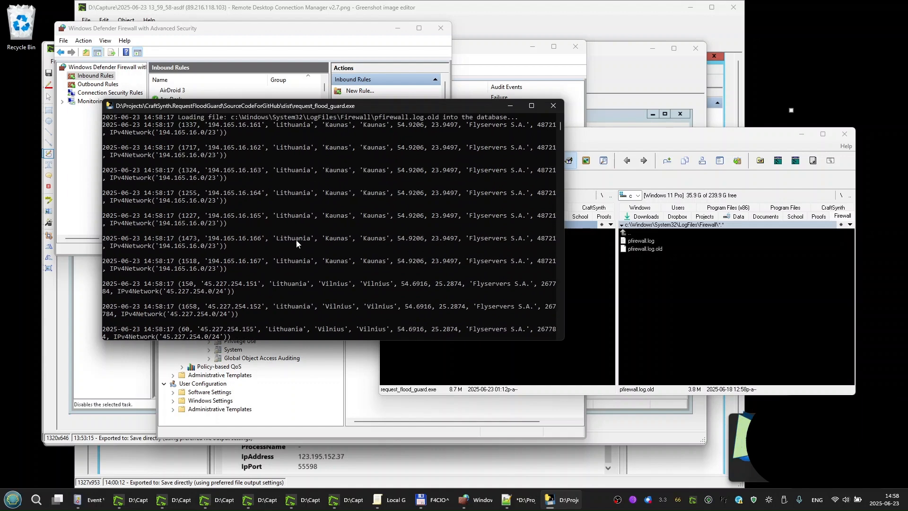
scroll(190, 228, "up", 3)
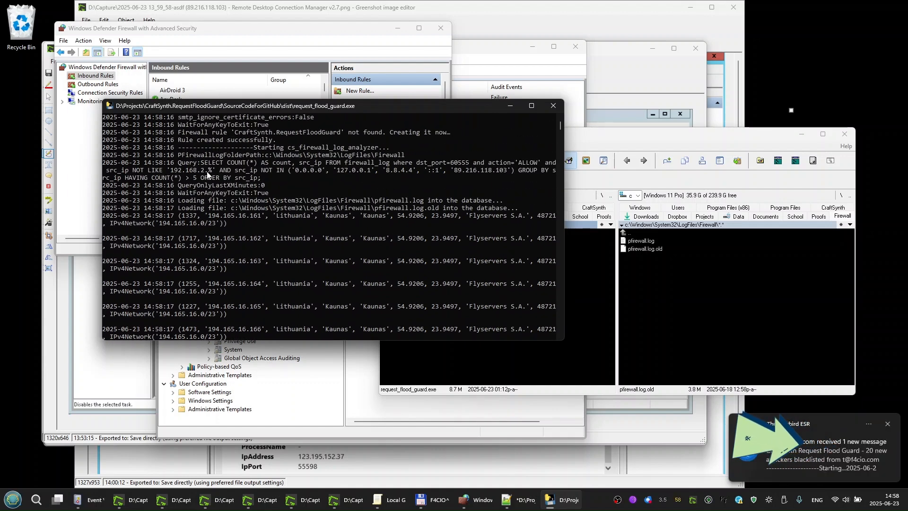
left_click_drag(178, 162, 280, 179)
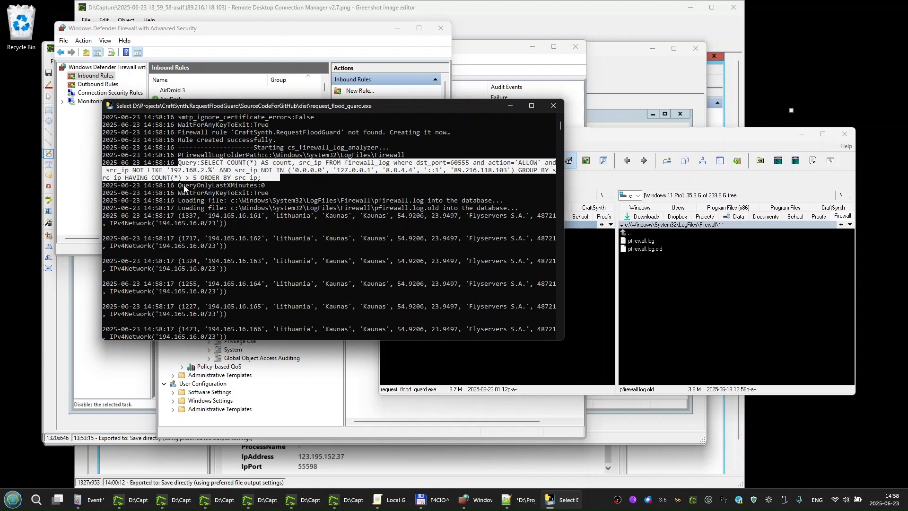
scroll(184, 199, "down", 4)
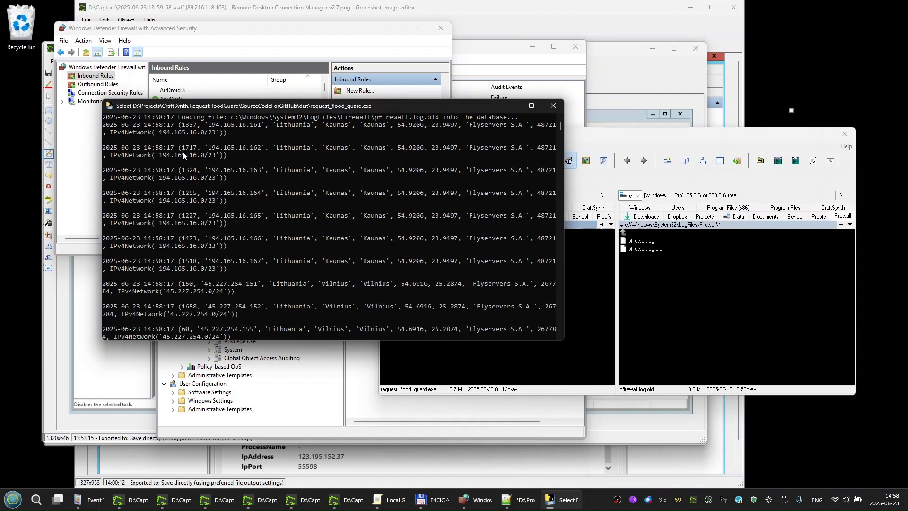
scroll(185, 161, "up", 1)
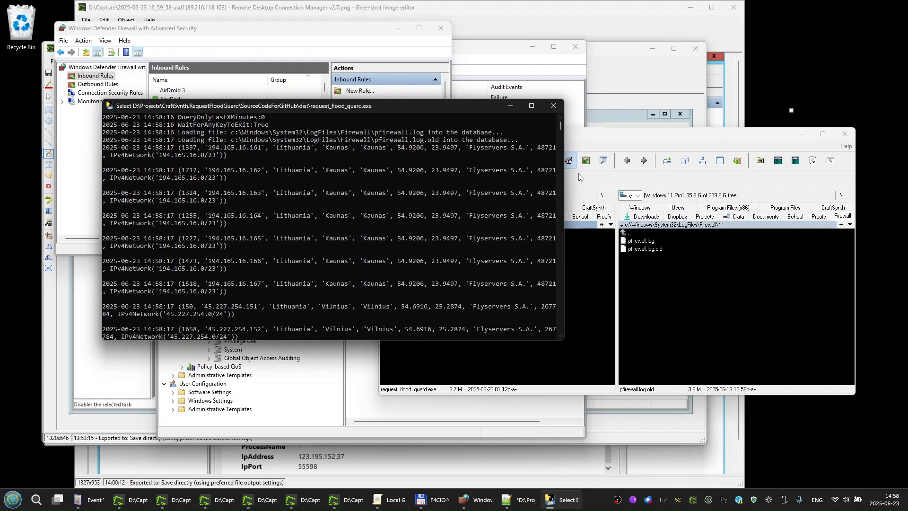
left_click_drag(566, 177, 766, 179)
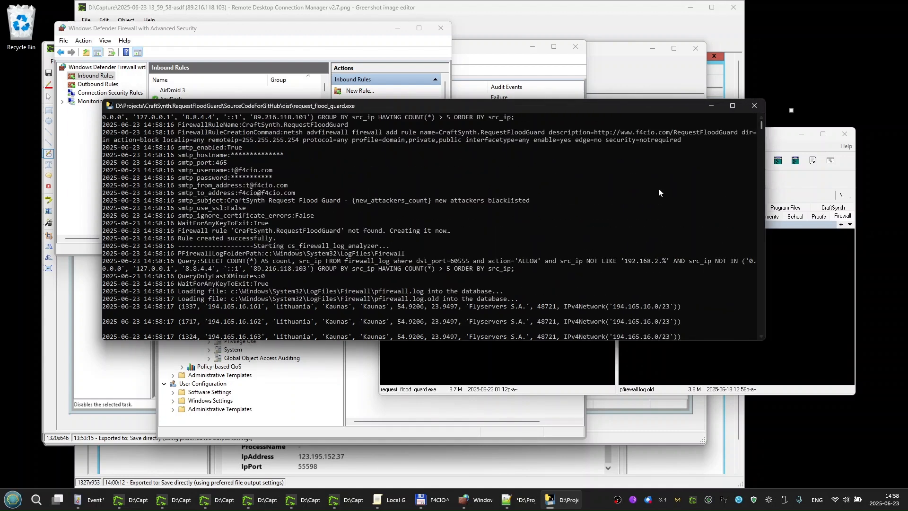
Examine the detected attacker IPs and the firewall rule details in the console output
scroll(305, 231, "down", 1)
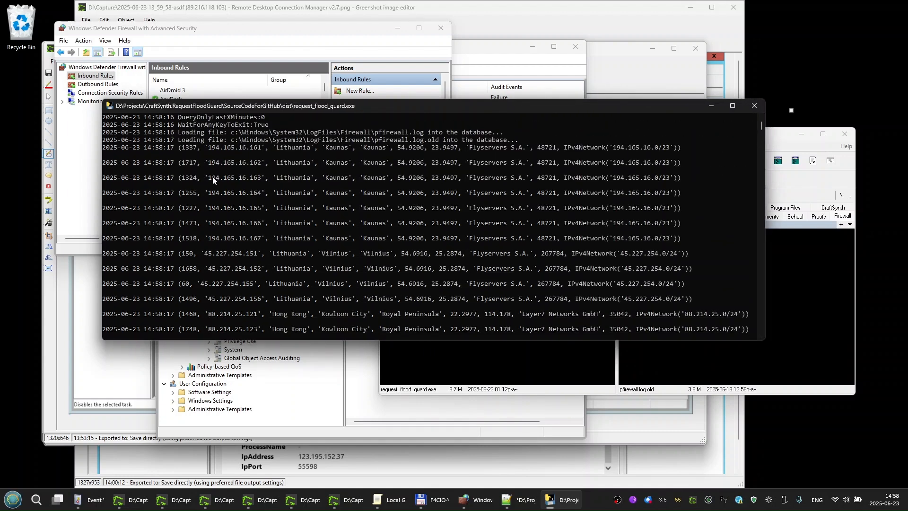
scroll(214, 194, "up", 1)
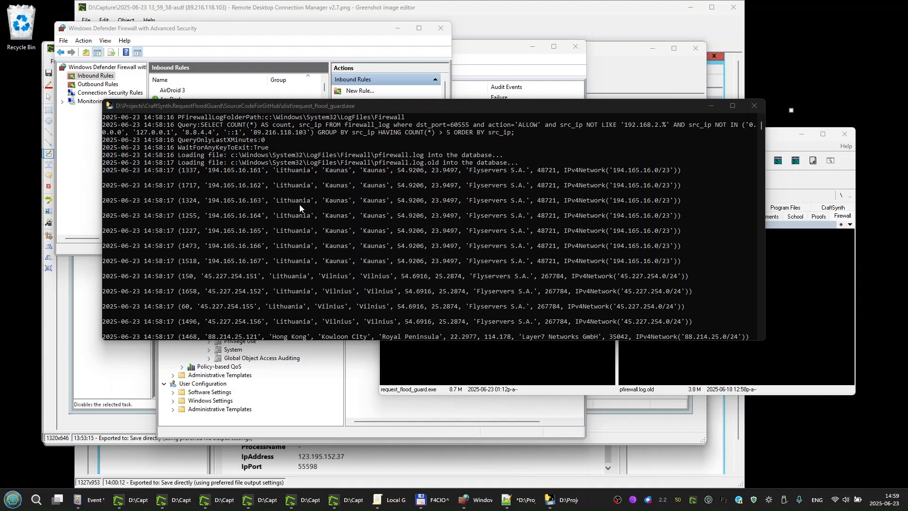
scroll(300, 205, "down", 14)
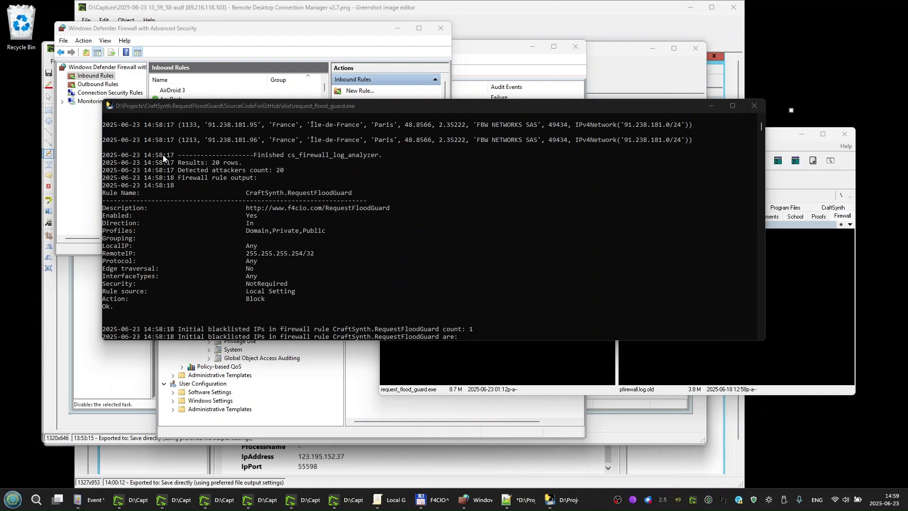
scroll(155, 224, "down", 3)
scroll(180, 164, "up", 2)
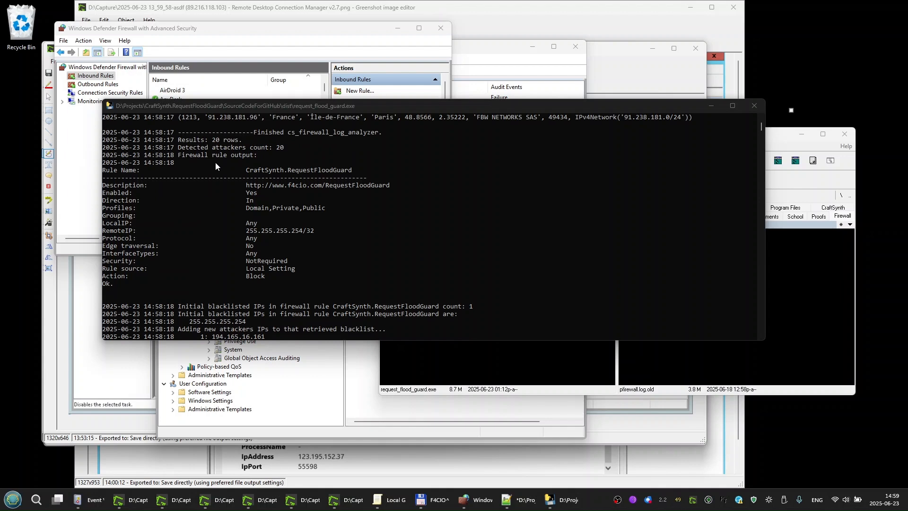
Refresh the inbound rules and inspect the blocked remote IP addresses in the CraftSynth.RequestFloodGuard rule's scope
left_click(229, 40)
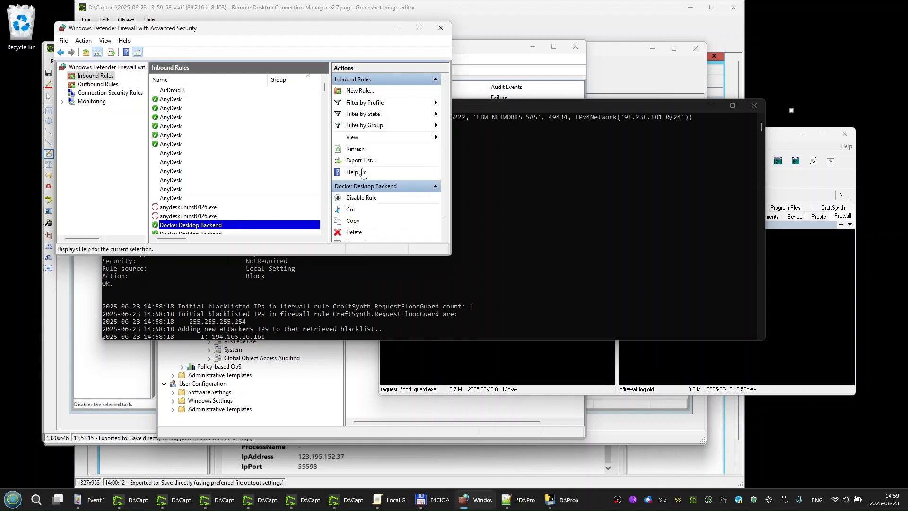
left_click(356, 148)
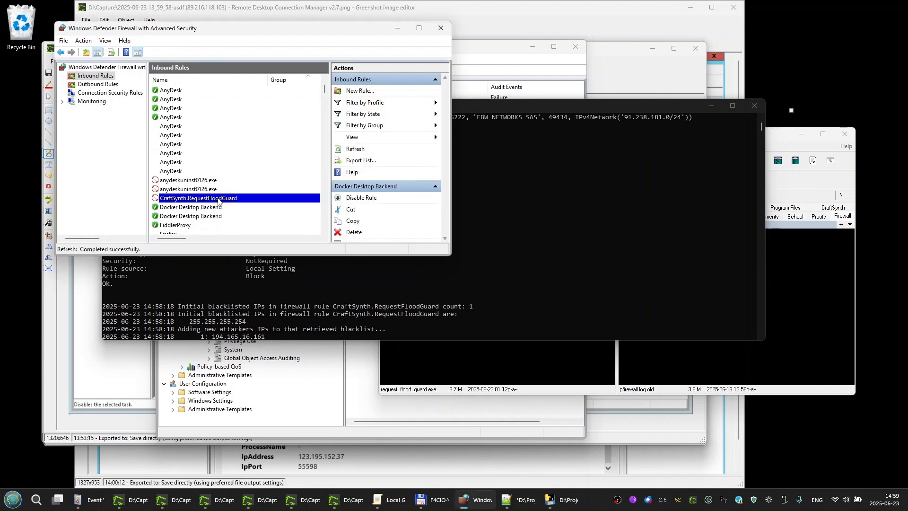
double_click(194, 198)
left_click(269, 103)
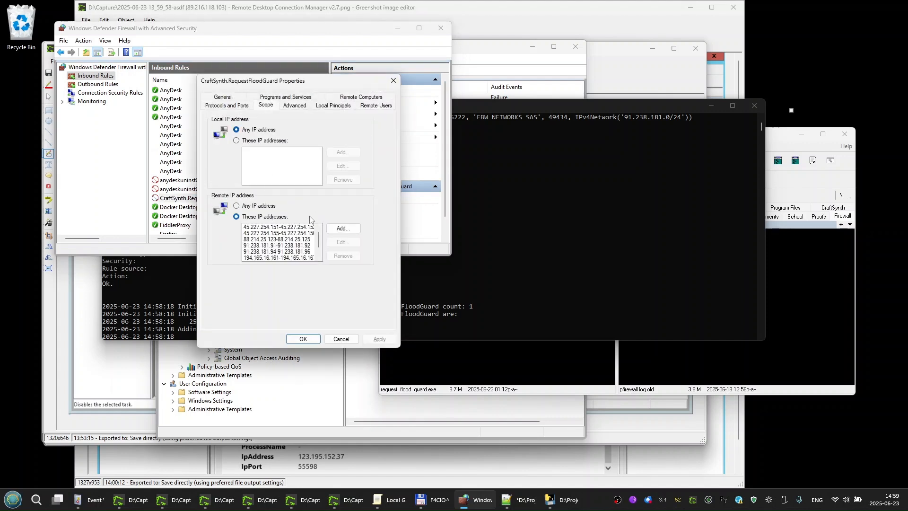
scroll(319, 260, "down", 2)
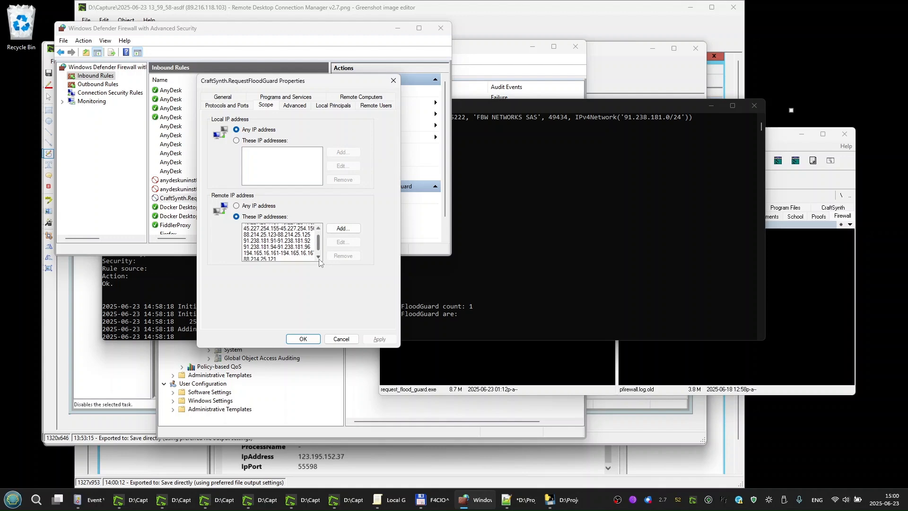
Review the firewall rule details and final blacklisted IPs in the request_flood_guard console output, and exit the finished program
left_click(513, 273)
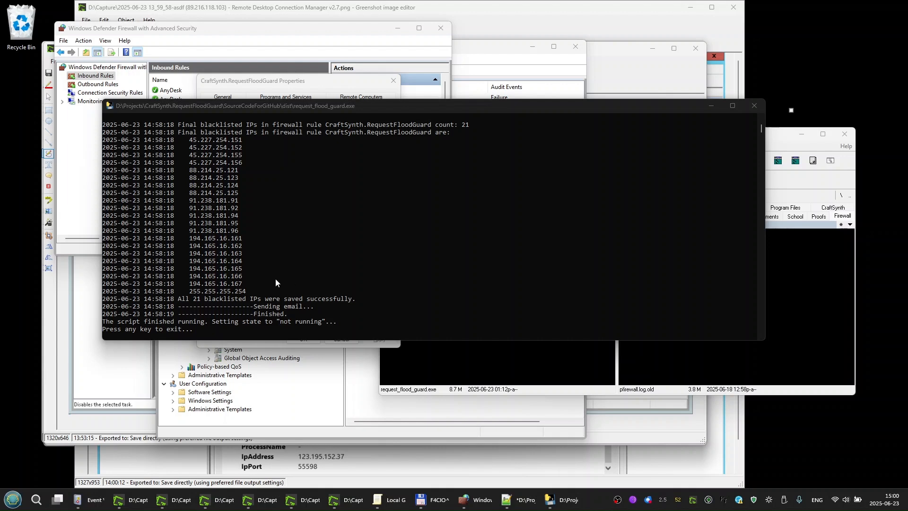
scroll(268, 274, "up", 14)
scroll(227, 255, "down", 8)
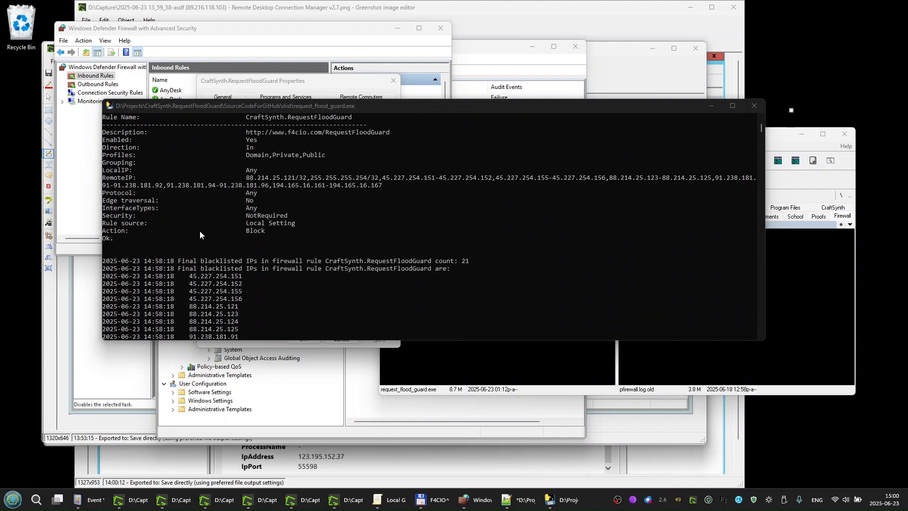
scroll(200, 234, "down", 7)
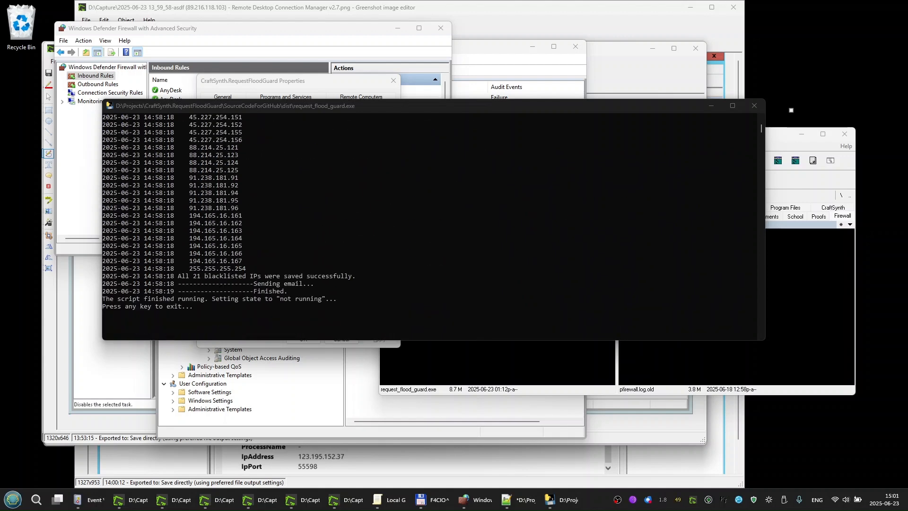
scroll(383, 286, "down", 1)
key("Return")
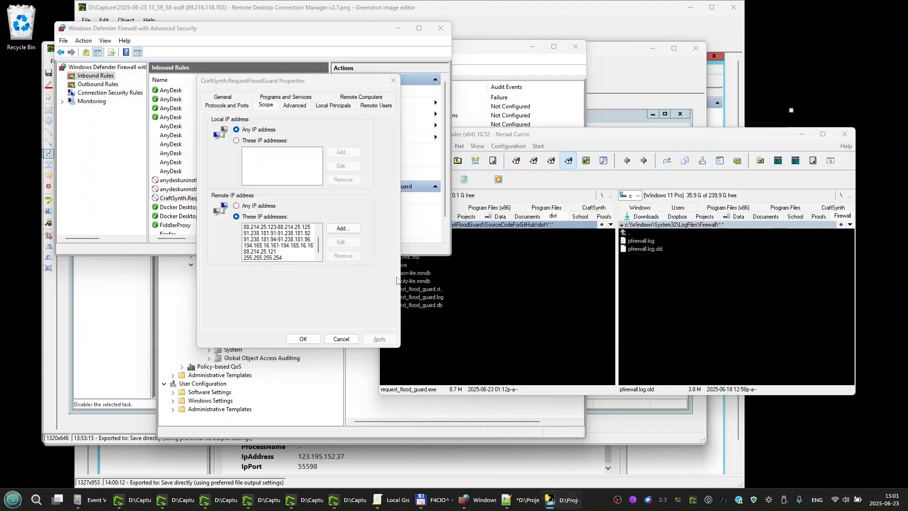
Switch to request_flood_guard.ini in Notepad++ and examine the Query line's port, ignored IP addresses and request count threshold
left_click(562, 504)
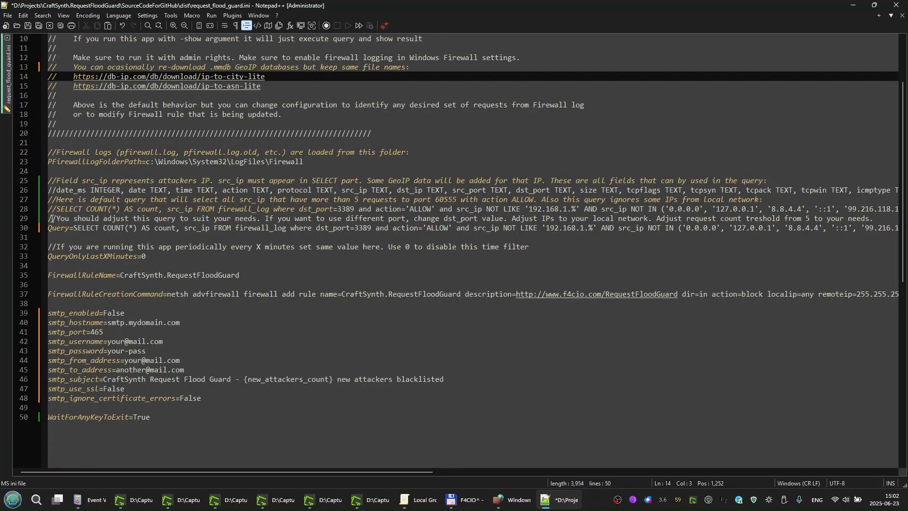
left_click_drag(73, 228, 414, 228)
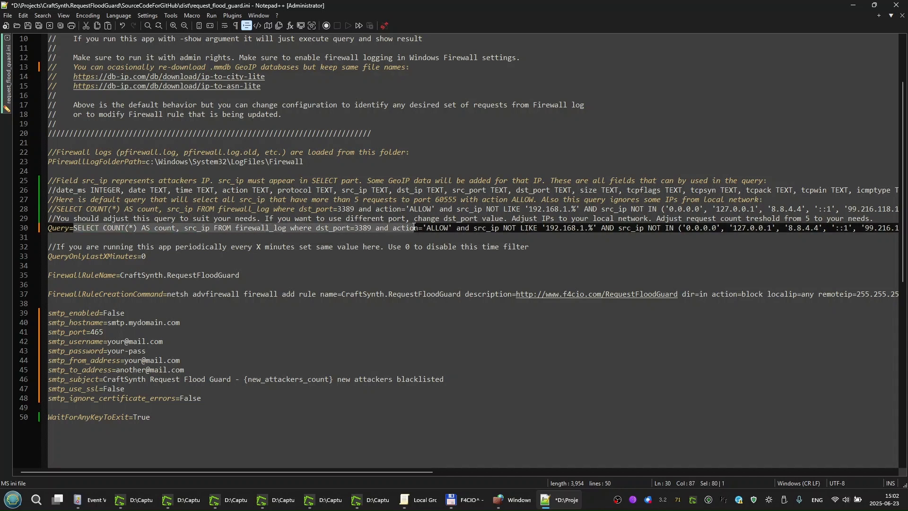
left_click_drag(350, 228, 371, 228)
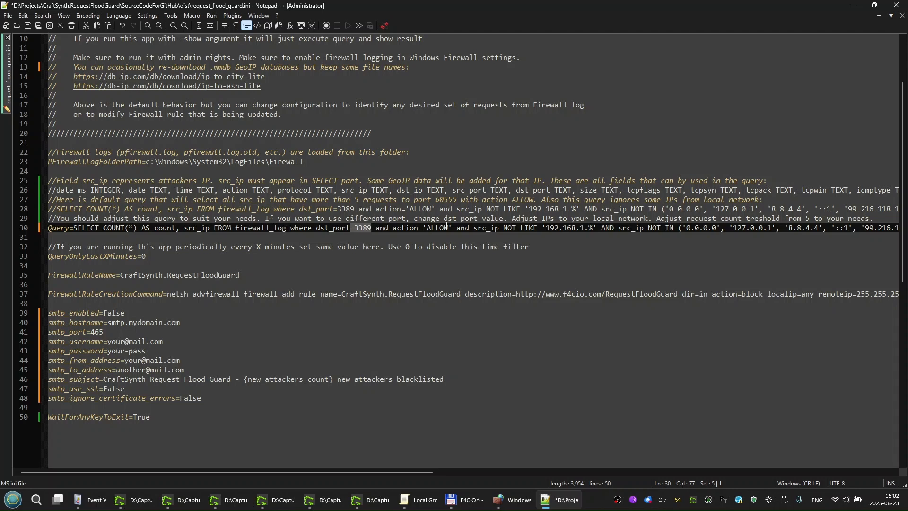
left_click_drag(542, 228, 593, 228)
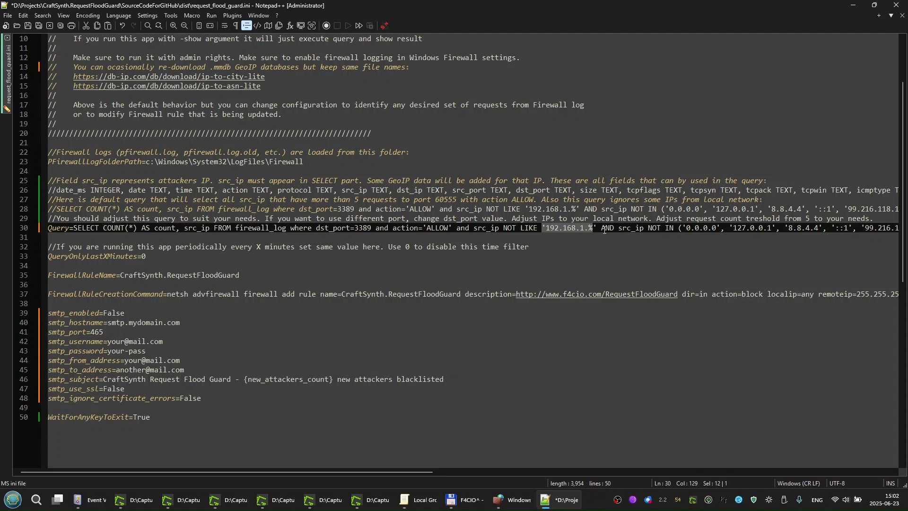
left_click_drag(679, 228, 826, 228)
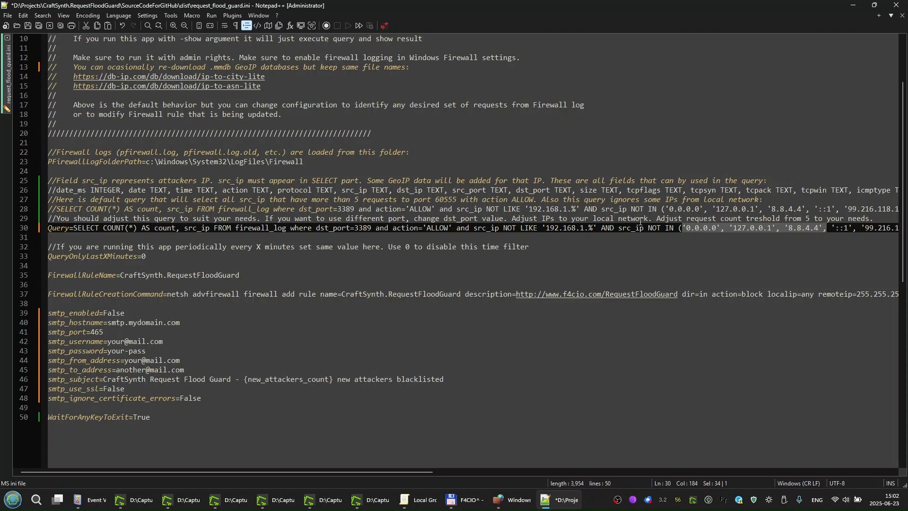
scroll(641, 222, "right", 2)
scroll(641, 221, "right", 10)
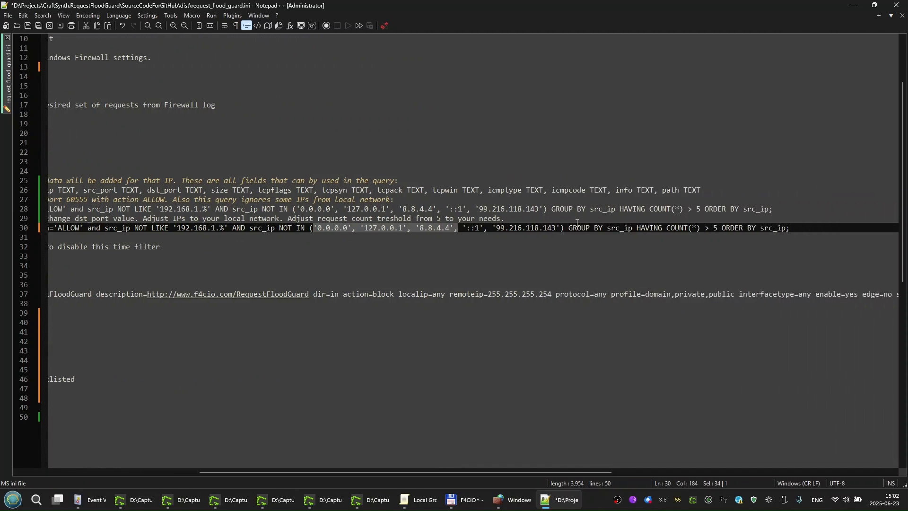
double_click(714, 228)
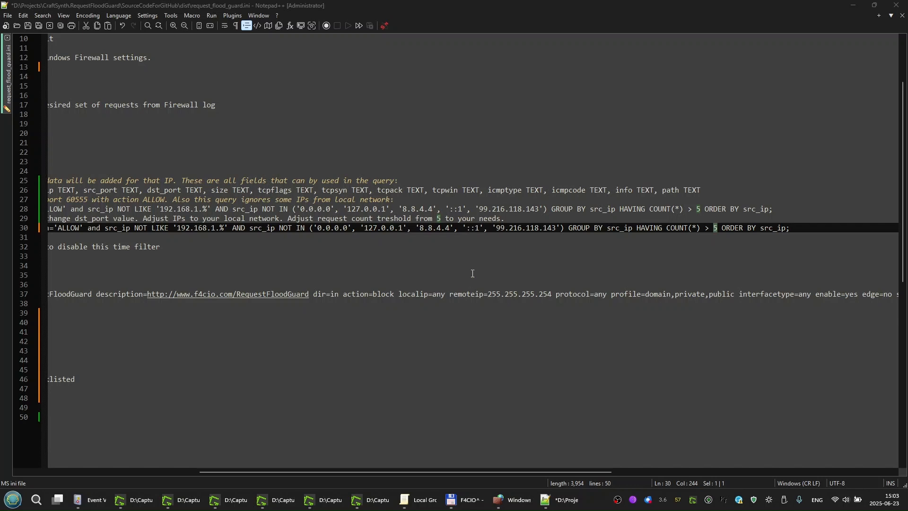
Examine the available query fields, the src_ip column and the PFirewallLogFolderPath value in the configuration file
scroll(392, 224, "left", 12)
scroll(392, 225, "down", 1)
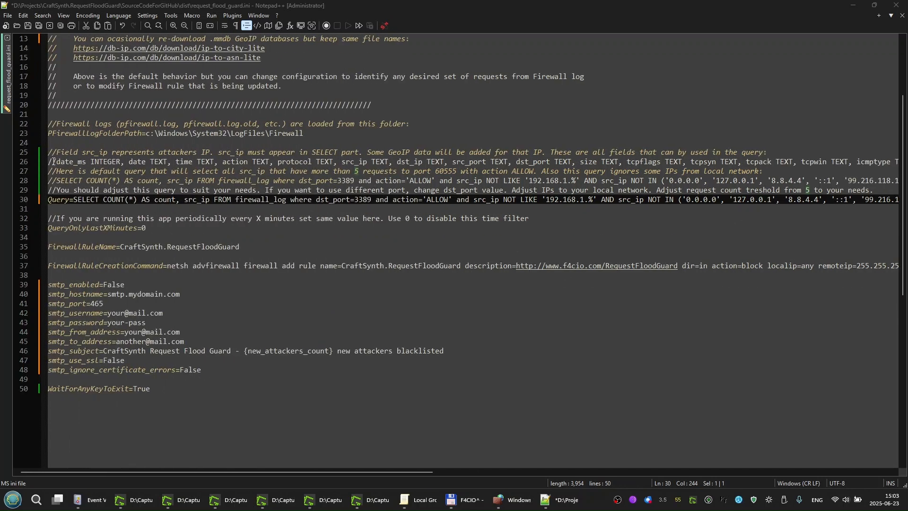
left_click_drag(78, 200, 720, 199)
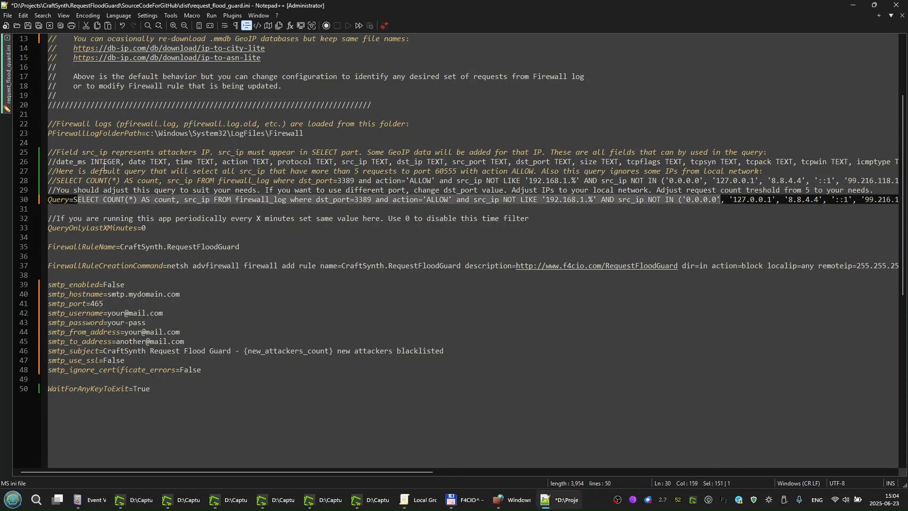
left_click_drag(56, 161, 725, 173)
left_click(397, 188)
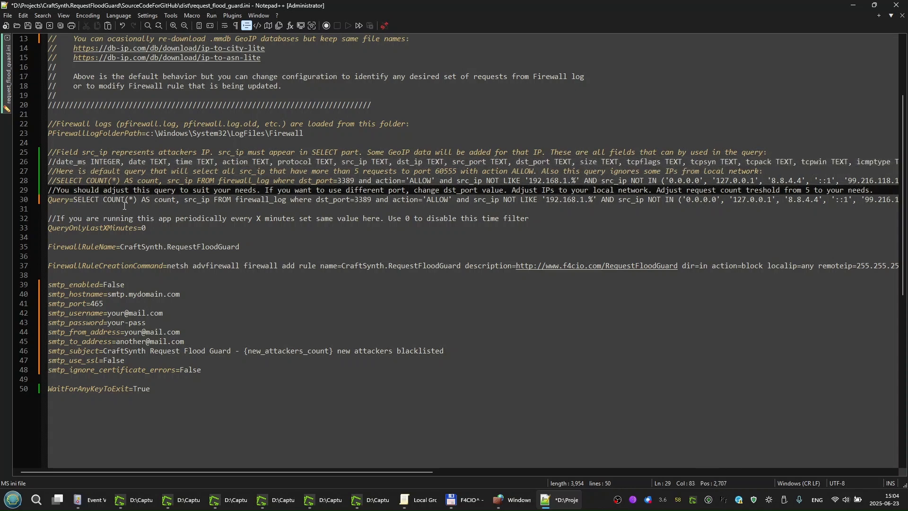
double_click(189, 199)
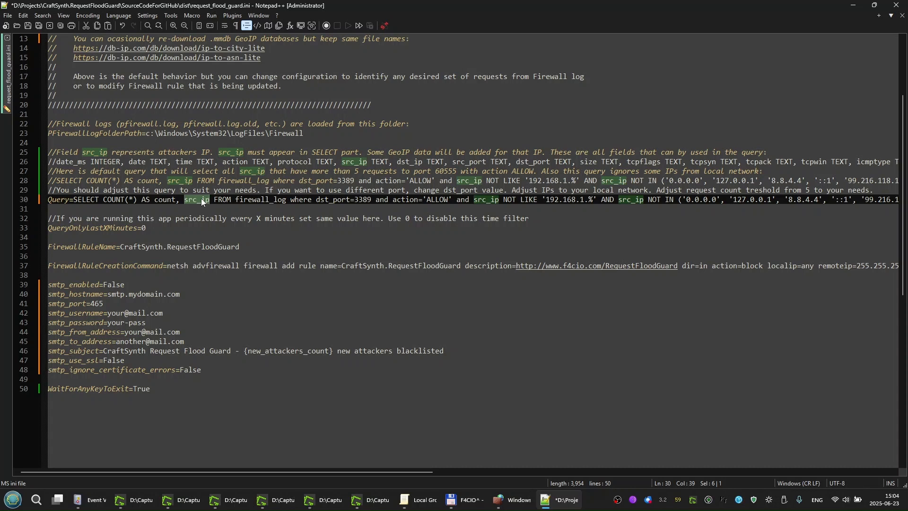
left_click(148, 143)
left_click(148, 134)
left_click_drag(148, 133, 321, 136)
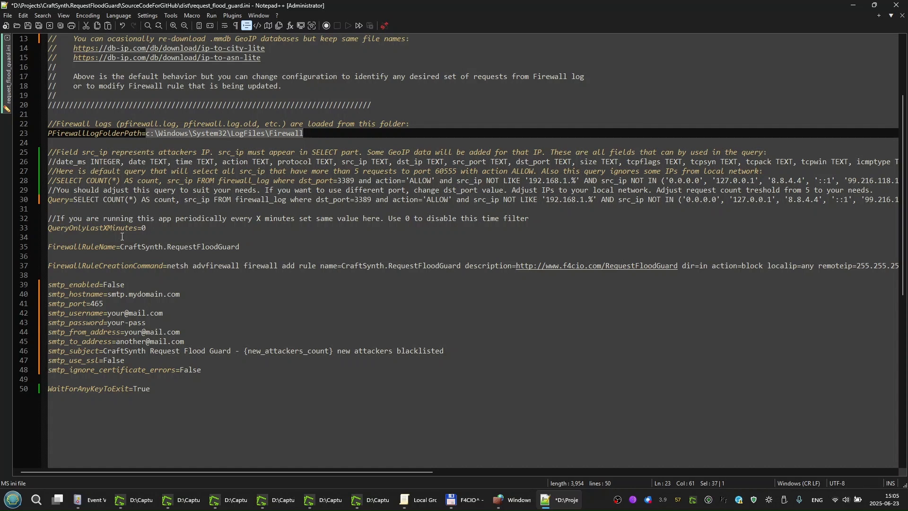
Set QueryOnlyLastXMinutes to 10 in request_flood_guard.ini
left_click(157, 228)
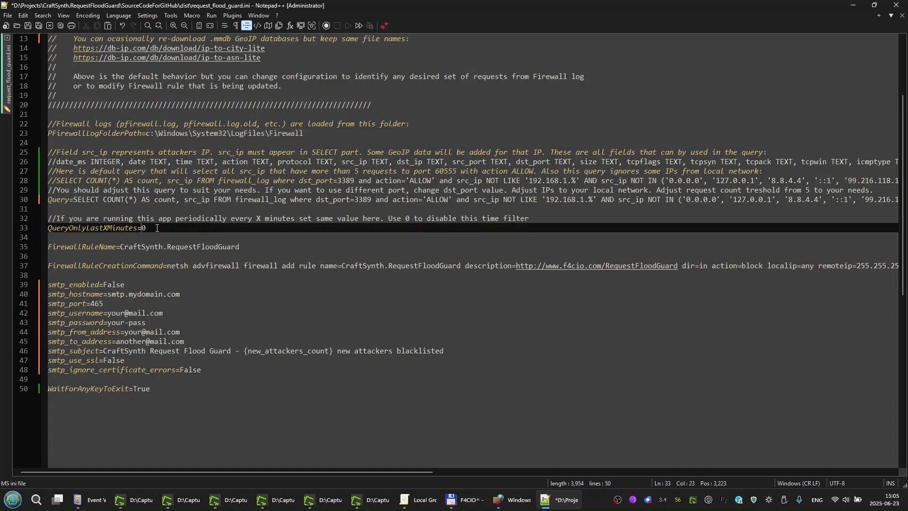
type("1")
scroll(157, 228, "down", 1)
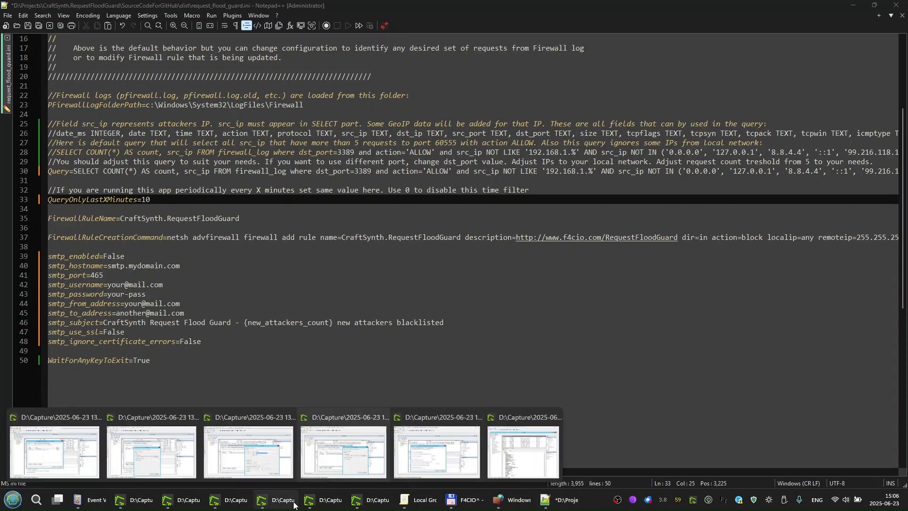
In the Greenshot editor, circle event ID 4776 on the wrong-password task screenshot and bring up the screenshot of the task's settings
left_click(311, 505)
left_click(284, 505)
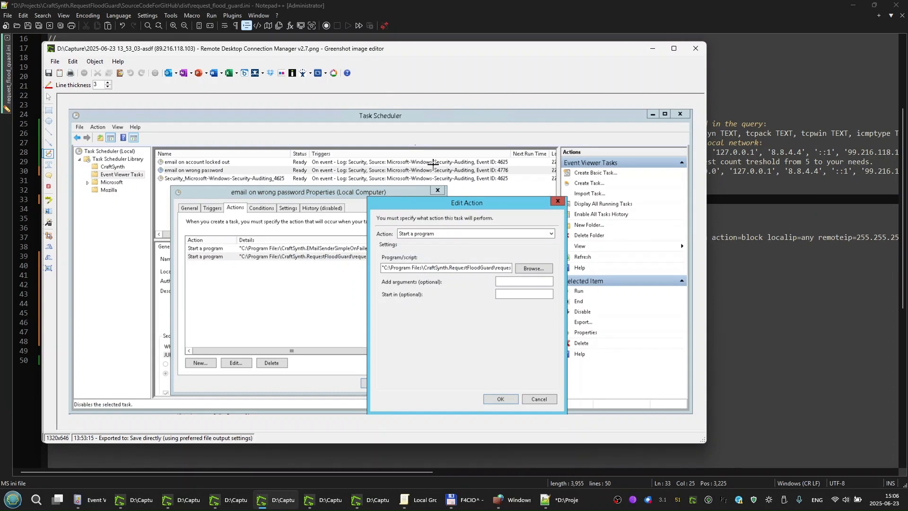
mouse_move(496, 165)
left_mouse_down()
mouse_move(510, 158)
mouse_move(494, 160)
left_mouse_up()
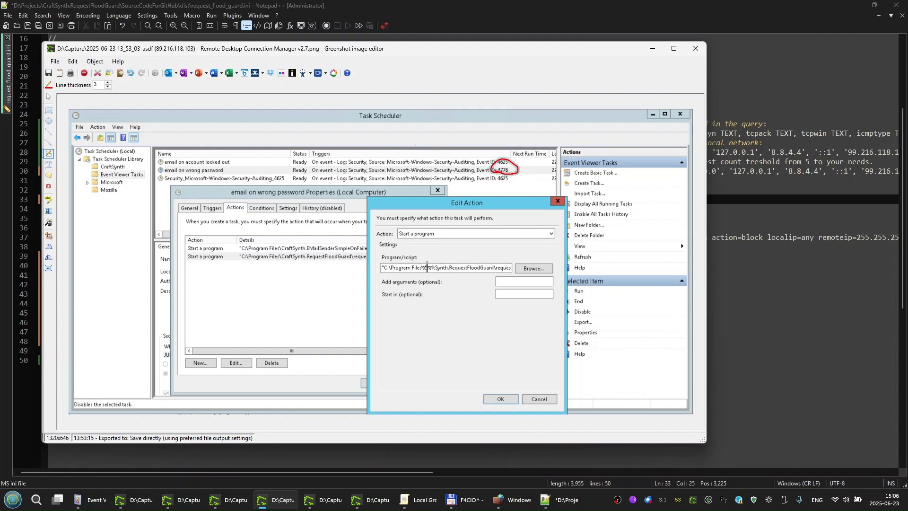
left_click(310, 500)
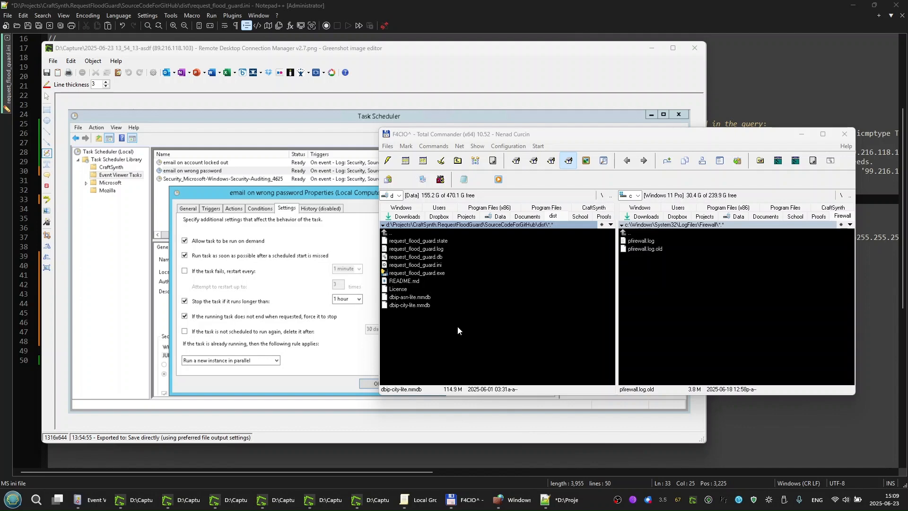
Start two instances of request_flood_guard.exe from the dist folder in Total Commander
left_click(435, 274)
double_click(435, 273)
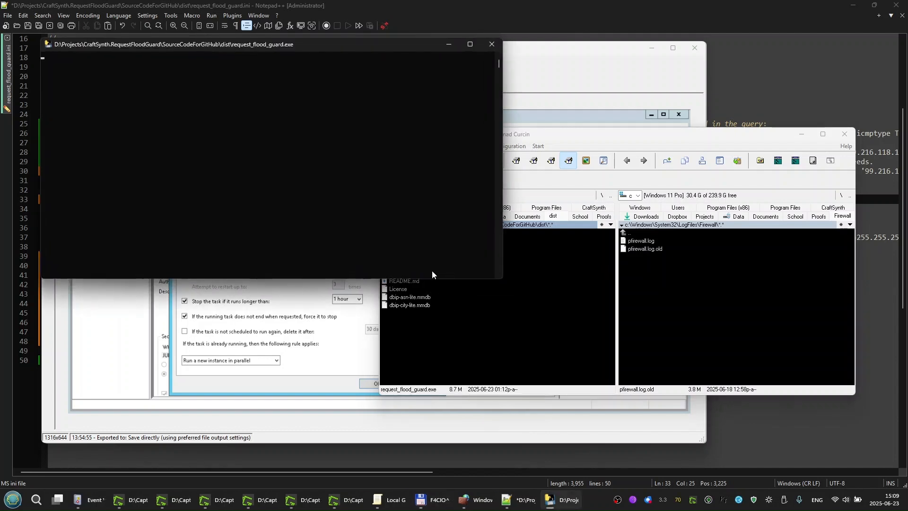
left_click(424, 348)
left_click(436, 280)
double_click(437, 272)
left_click(455, 338)
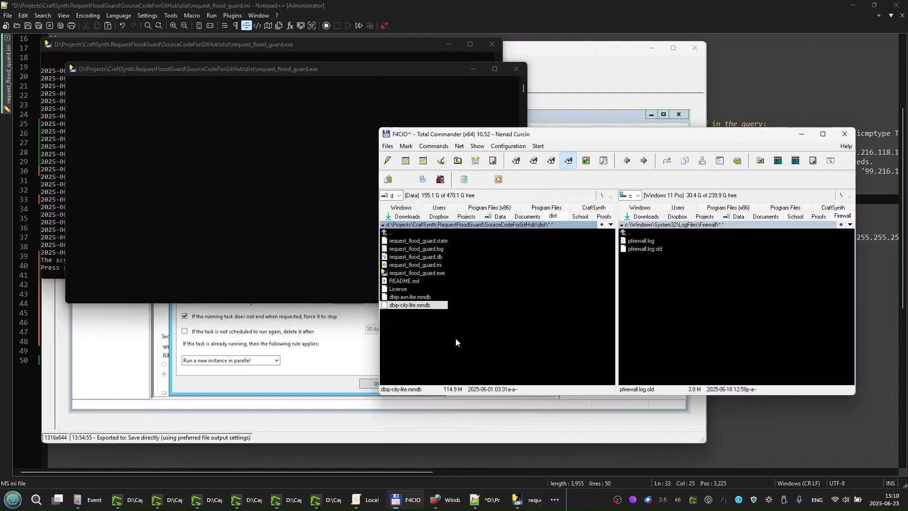
View the contents of request_flood_guard.state and request_flood_guard.log in the dist folder, closing each file after reading
left_click(442, 242)
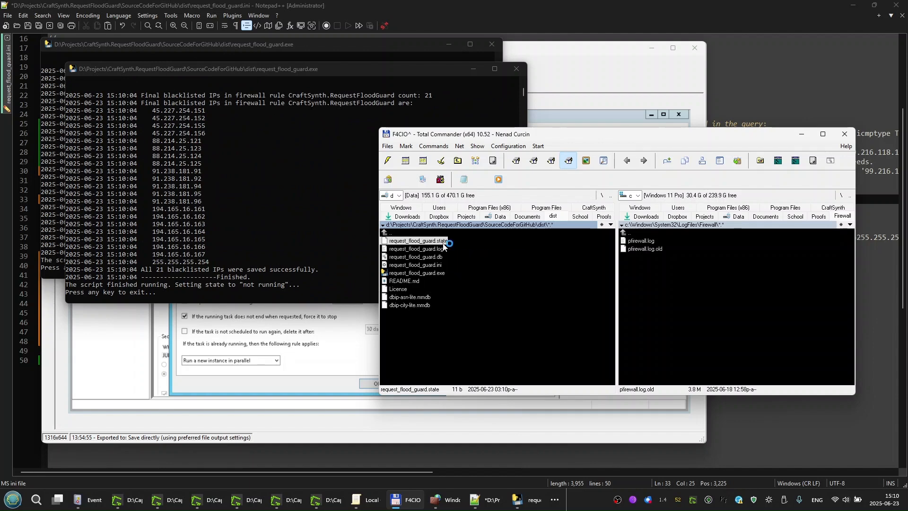
key("F4")
left_click(897, 5)
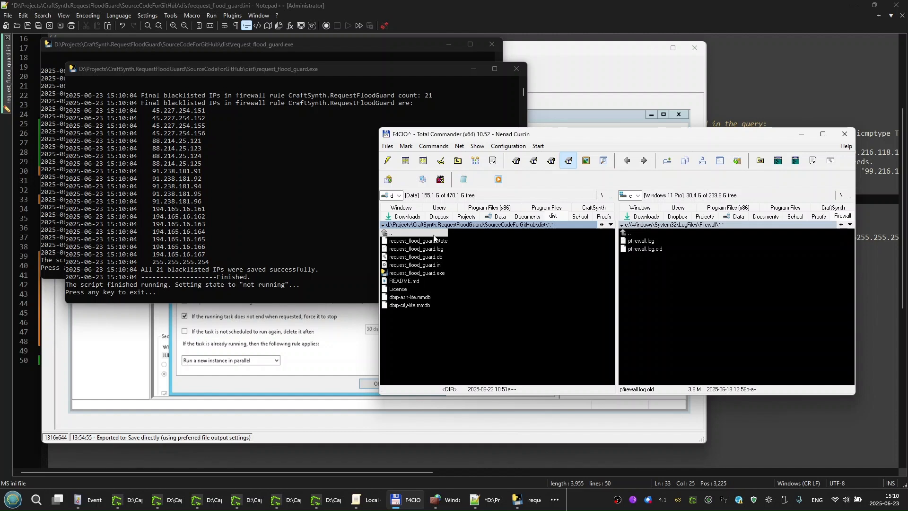
left_click_drag(434, 239, 436, 306)
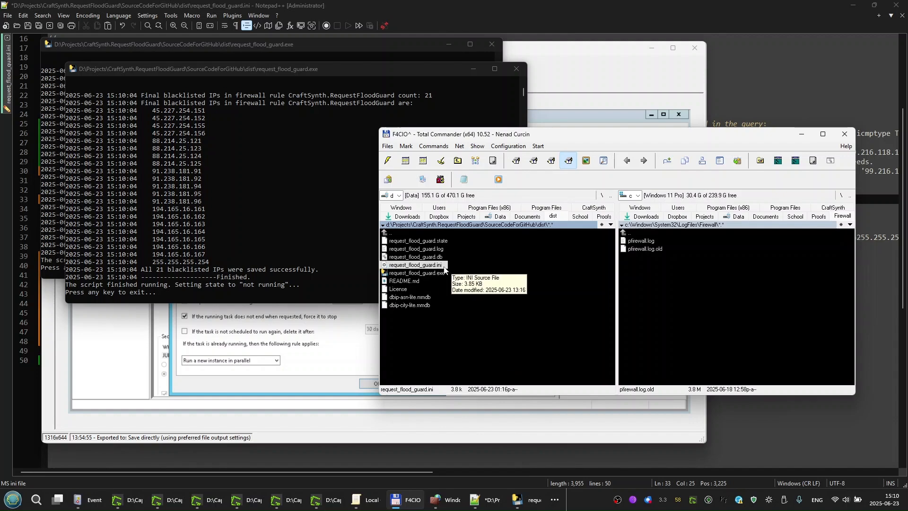
key("F3")
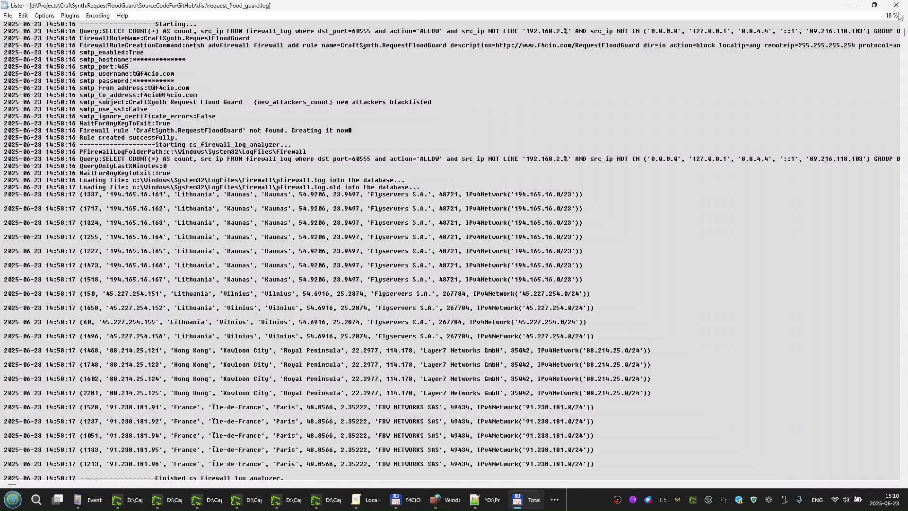
key("Escape")
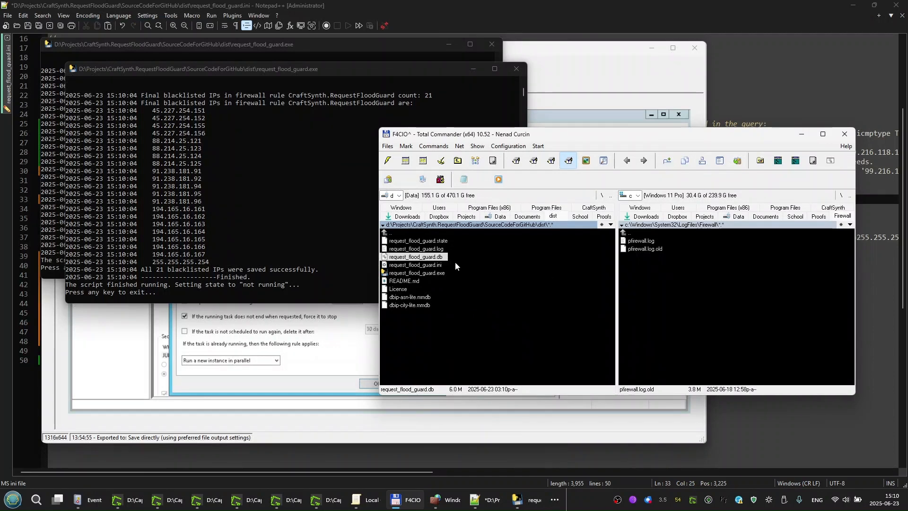
Delete request_flood_guard.db from the dist folder
mouse_move(442, 260)
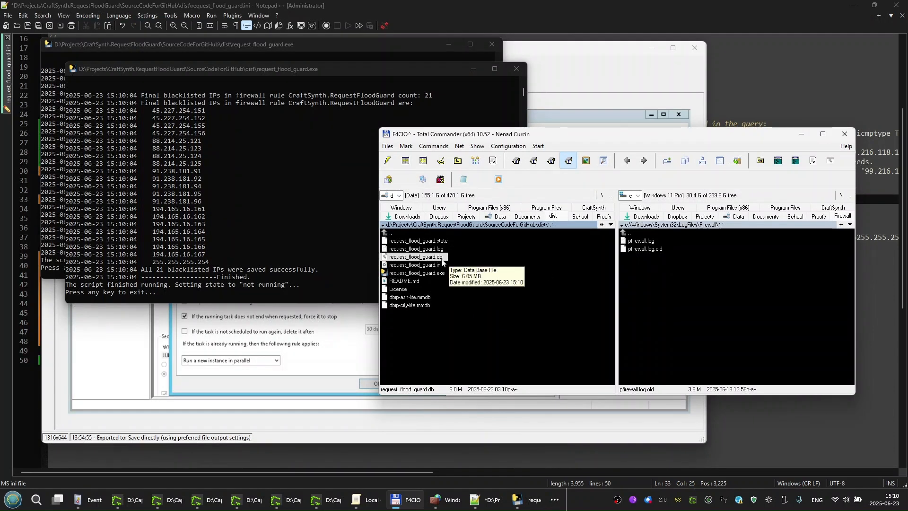
key("Delete")
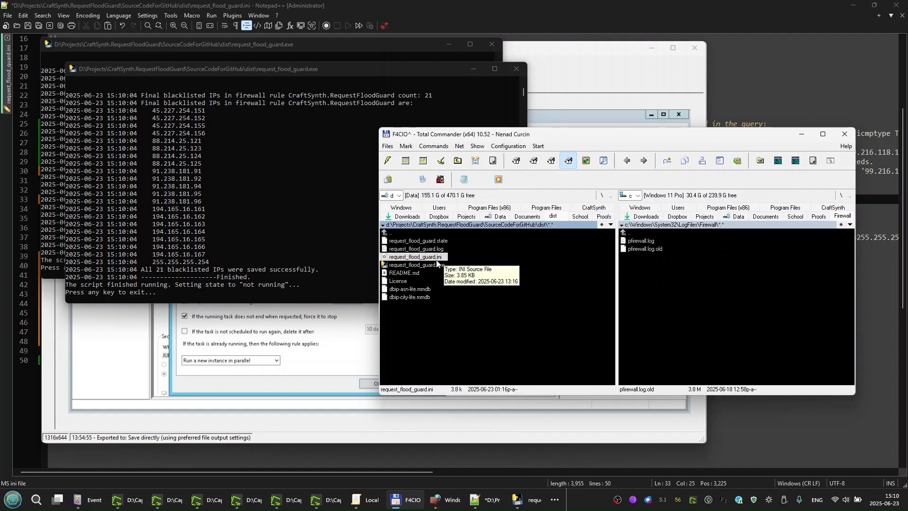
Inspect the file details of the GeoIP databases dbip-asn-lite.mmdb and dbip-city-lite.mmdb
left_click(438, 290)
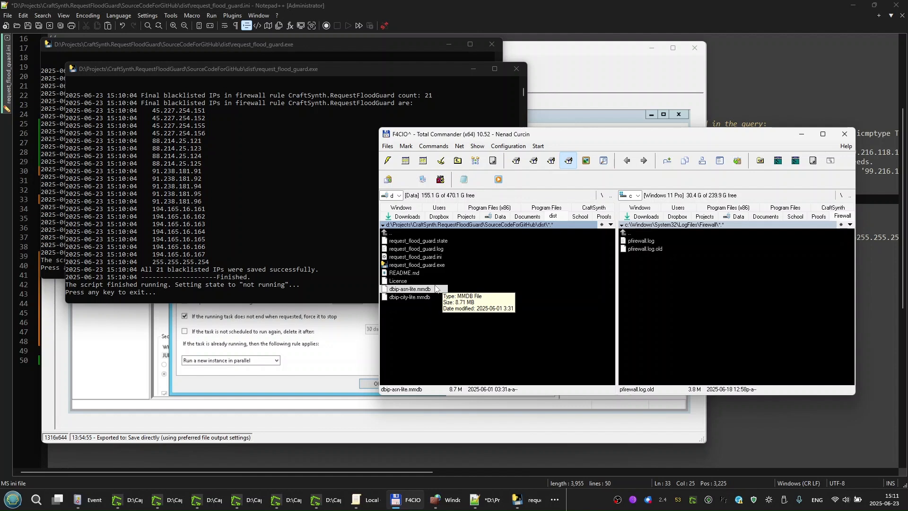
left_click(435, 298)
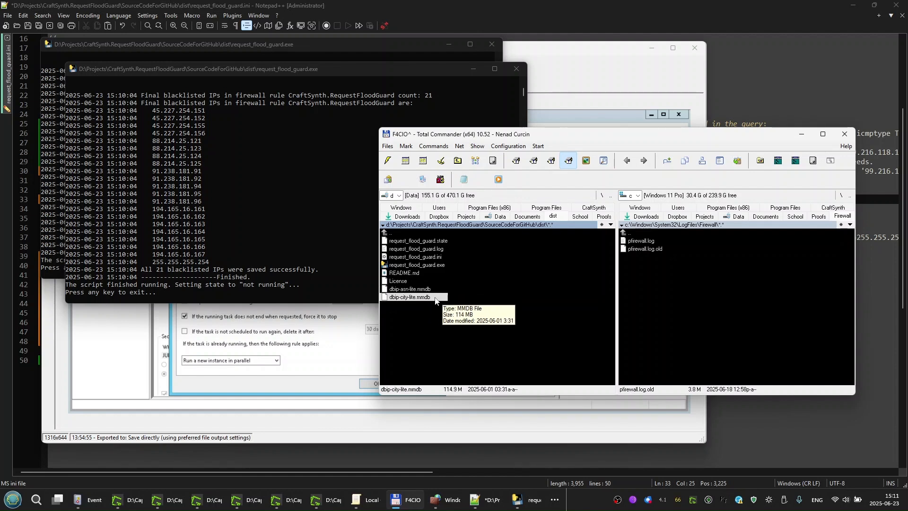
left_click(434, 291)
left_click(408, 298)
left_click(412, 290)
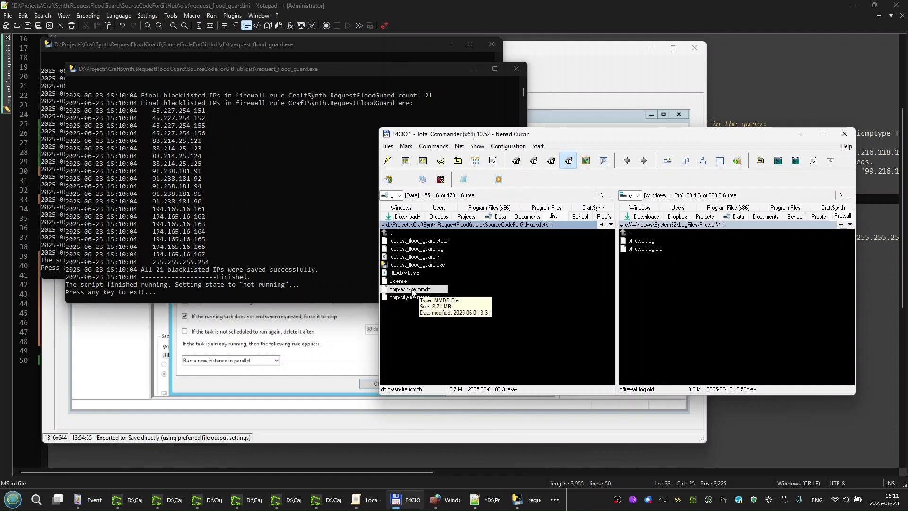
left_click(436, 298)
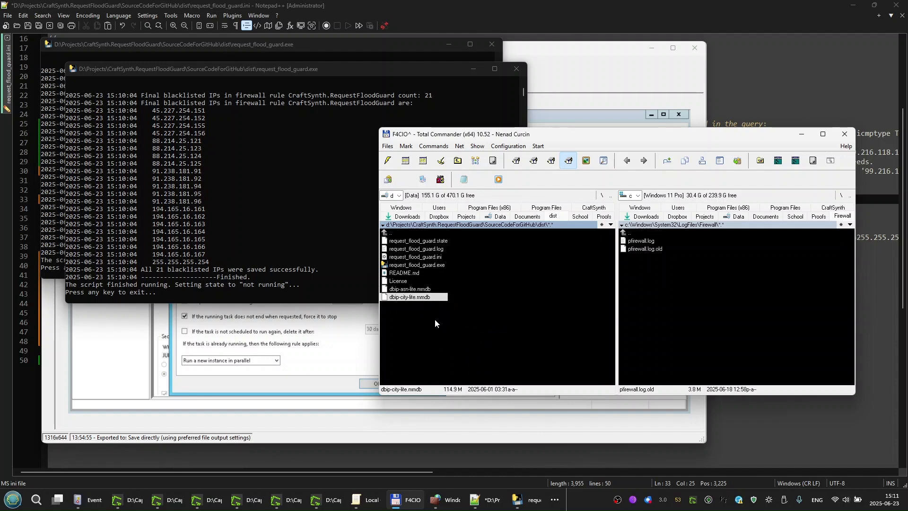
Open a command prompt in the dist folder and run request_flood_guard with the -show argument
key("Up")
key("Up")
key("Up")
key("Up")
key("Up")
key("Up")
key("Up")
key("Up")
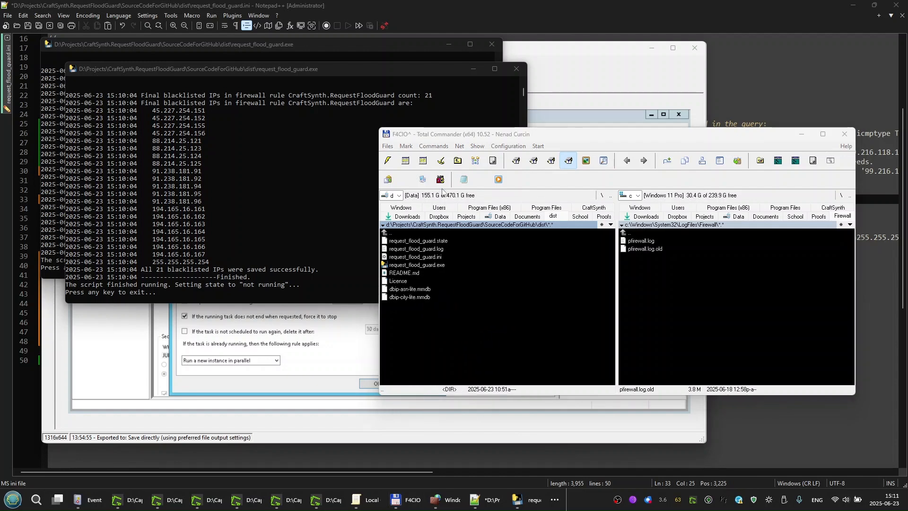
left_click(441, 180)
left_click(331, 150)
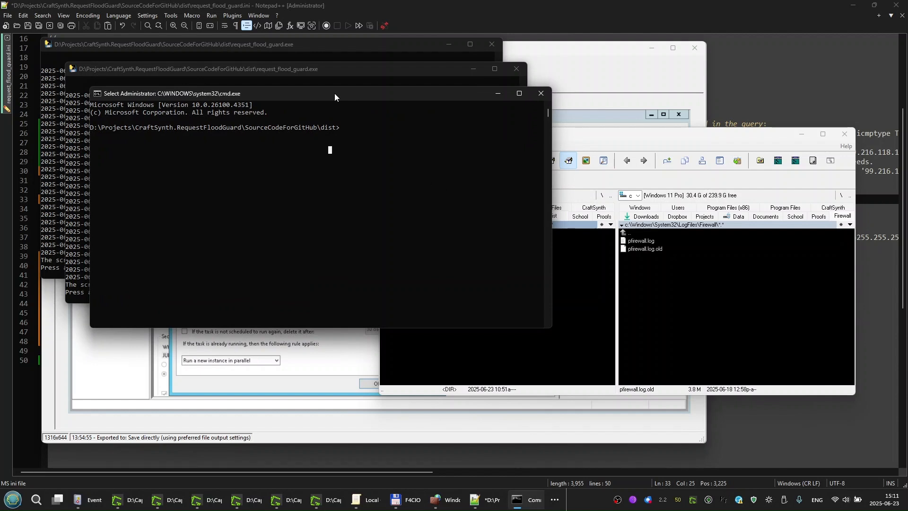
type("request_flood_gu")
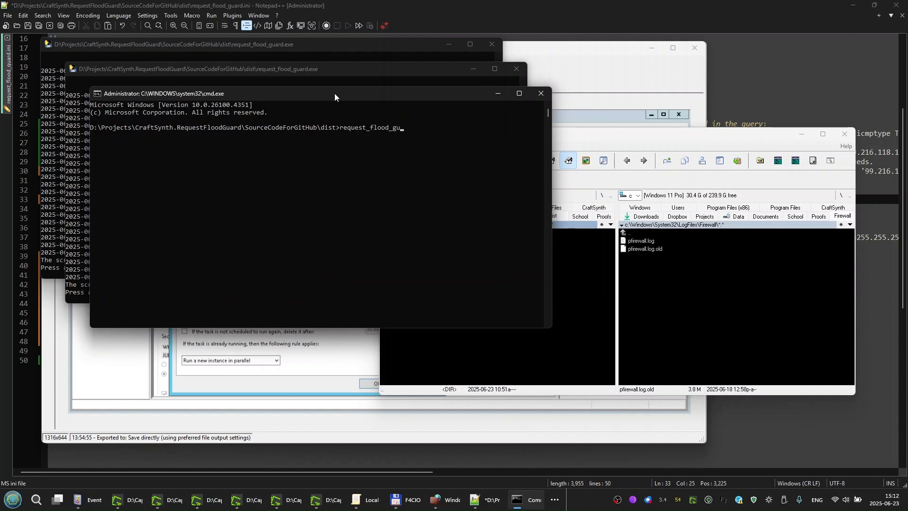
type("ard -show")
key("Return")
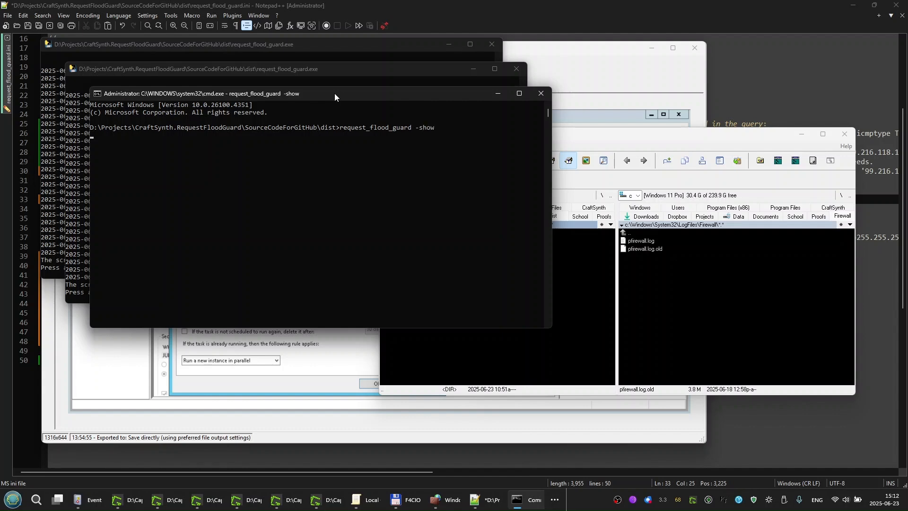